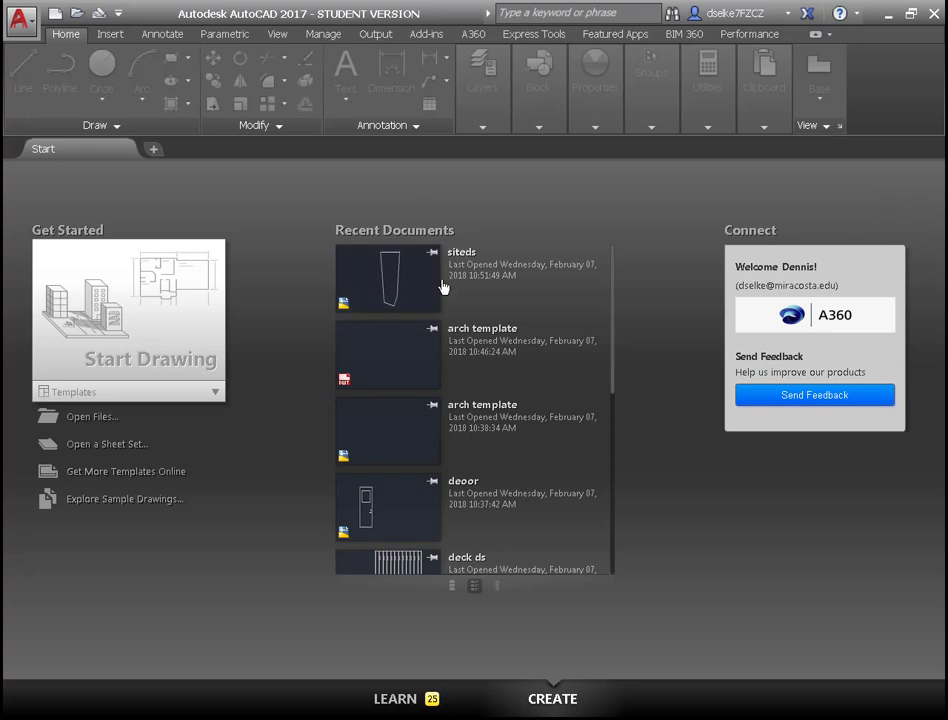
# Open the recent siteds drawing and set the engineering length precision to 0'-0.00".
pyautogui.click(394, 277)
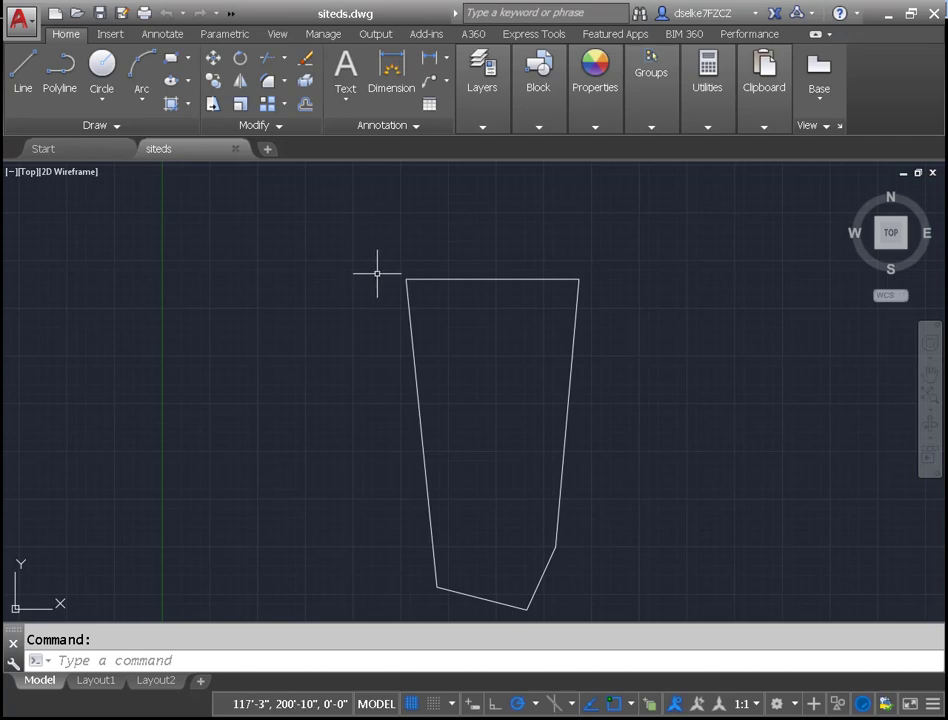
pyautogui.write('ddu')
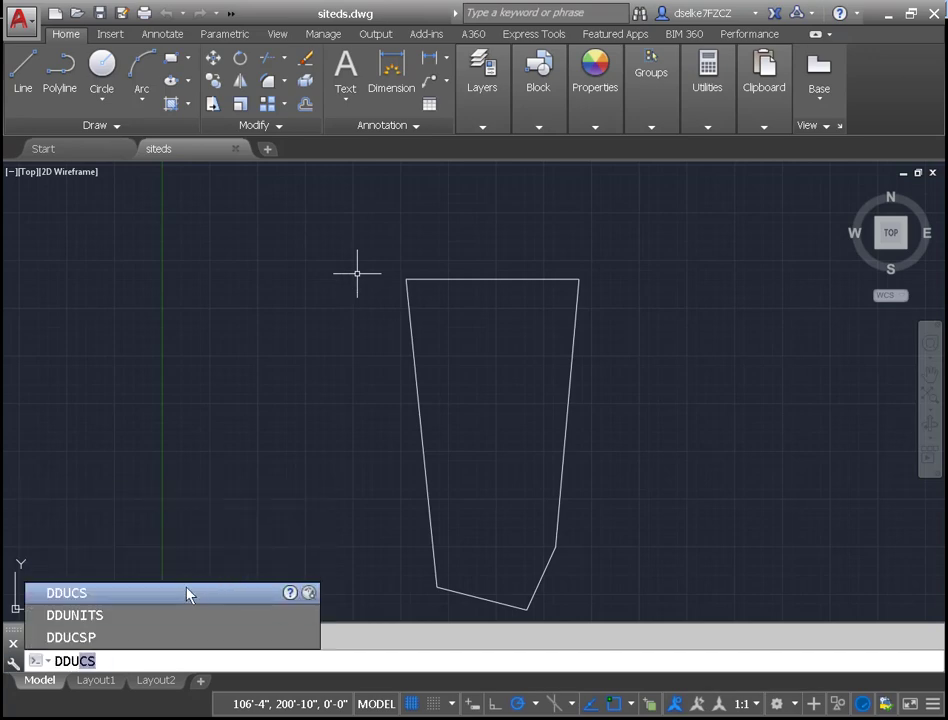
pyautogui.click(99, 620)
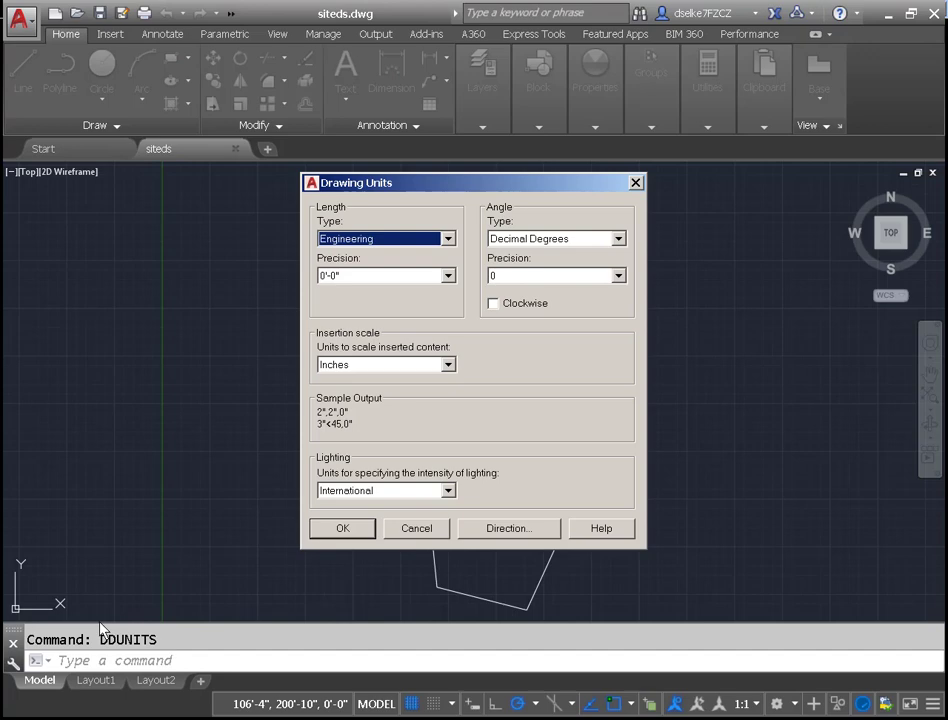
pyautogui.click(449, 276)
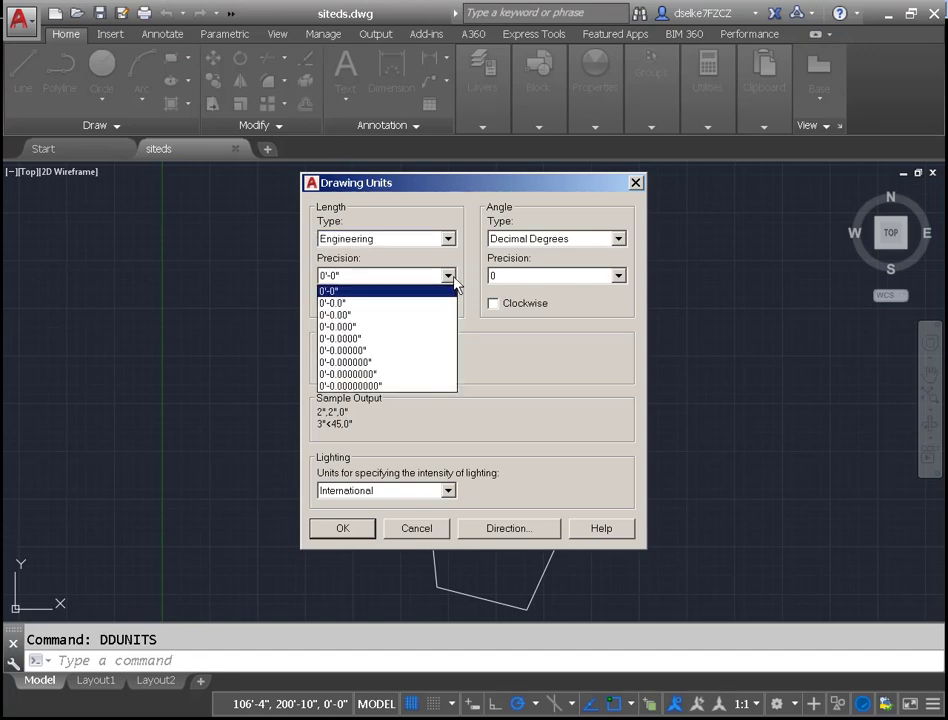
pyautogui.click(397, 303)
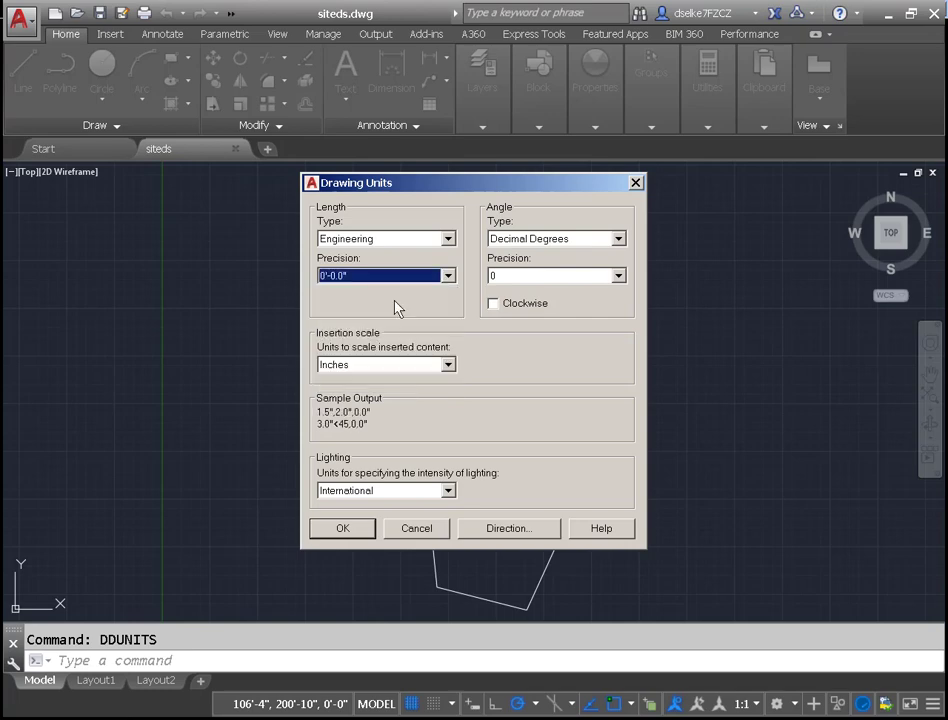
pyautogui.click(449, 276)
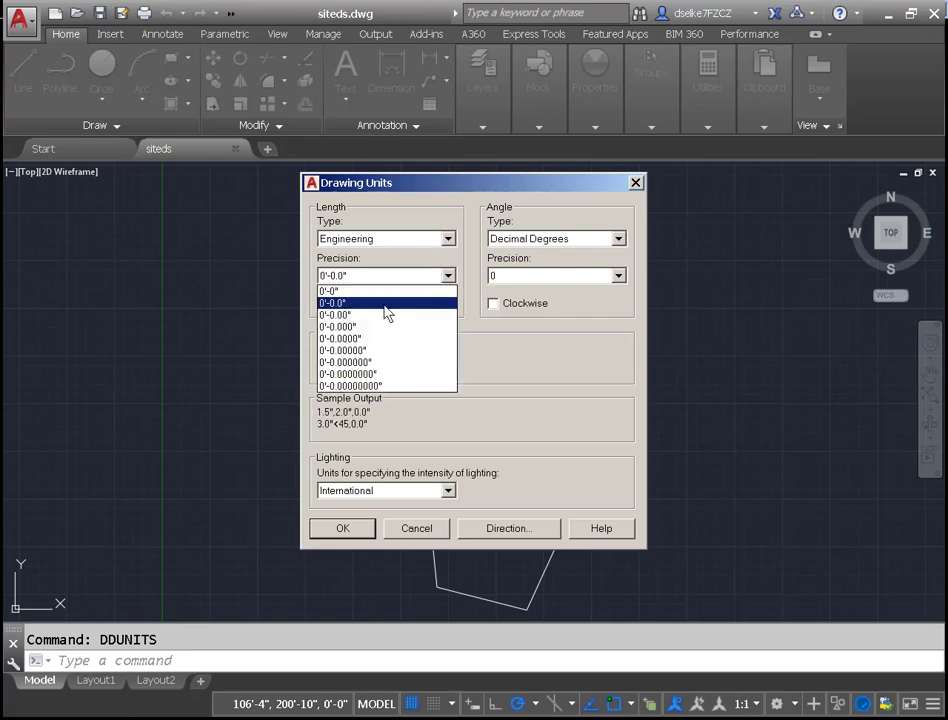
pyautogui.click(383, 315)
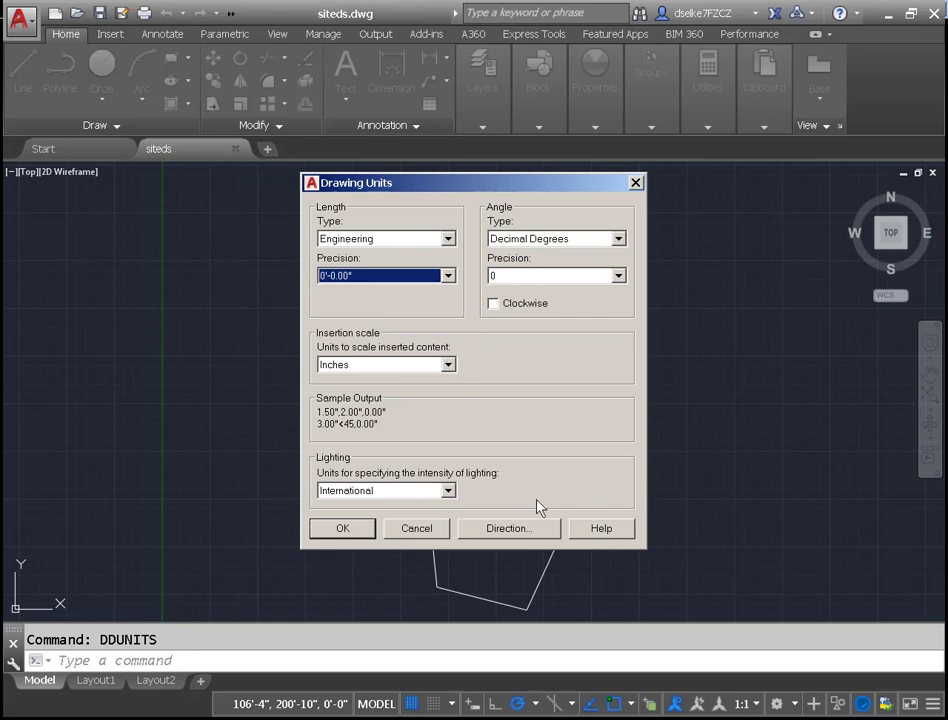
pyautogui.click(341, 528)
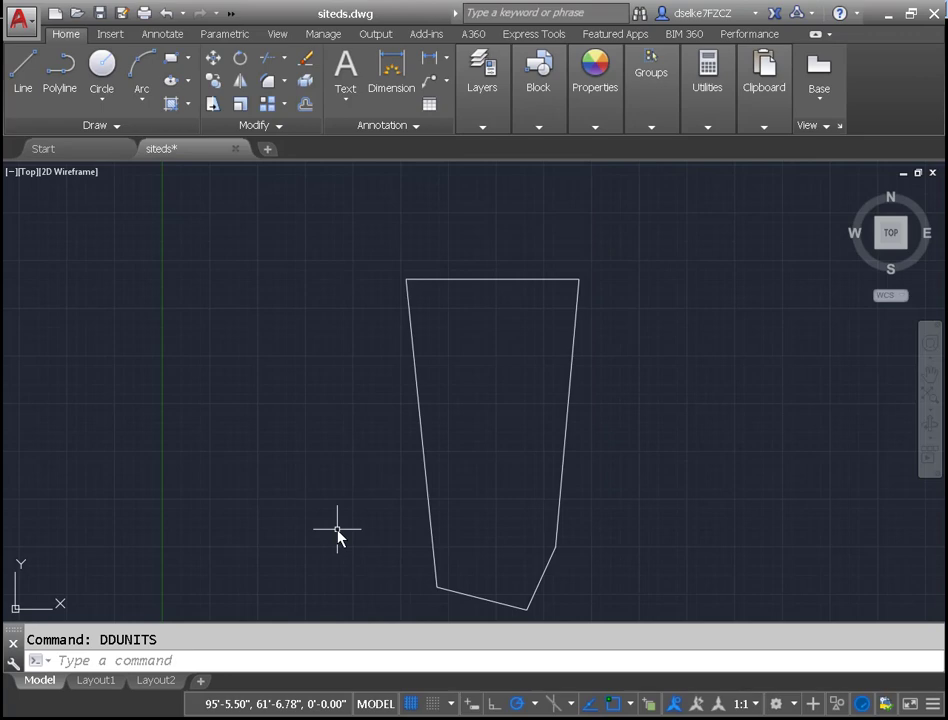
# Reset the model space limits, keeping the lower left corner at the origin and setting the upper right corner to 130',200'.
pyautogui.write('li')
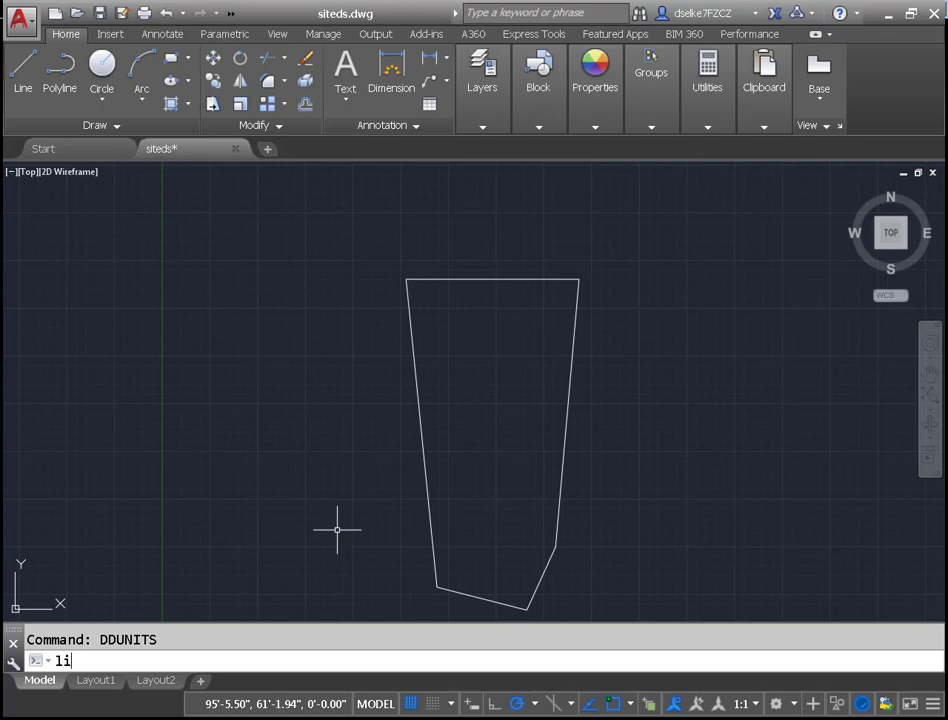
pyautogui.write('mits')
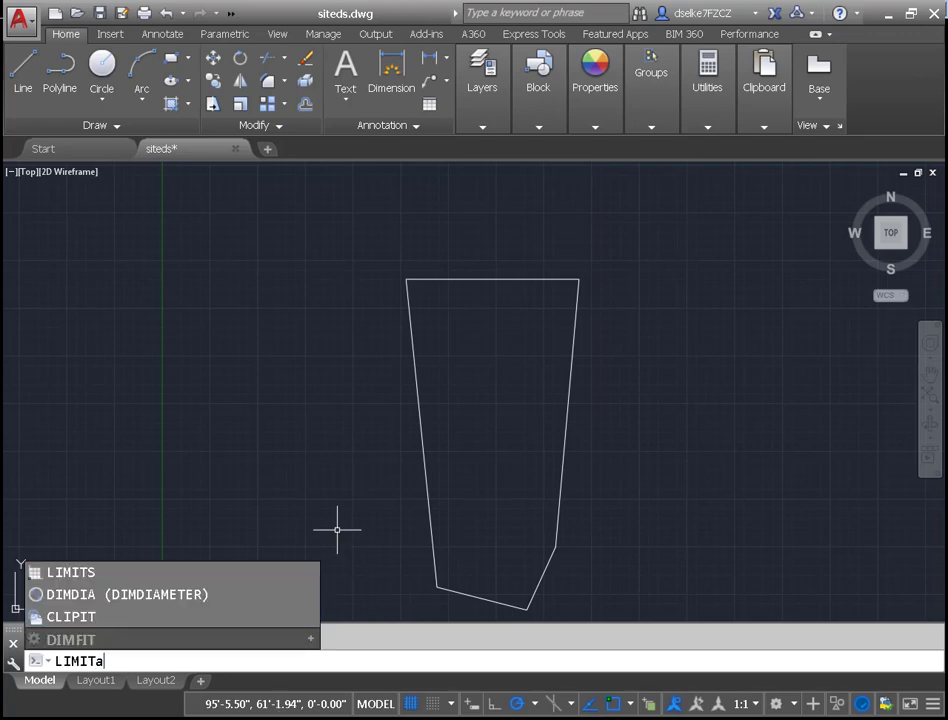
pyautogui.press('Return')
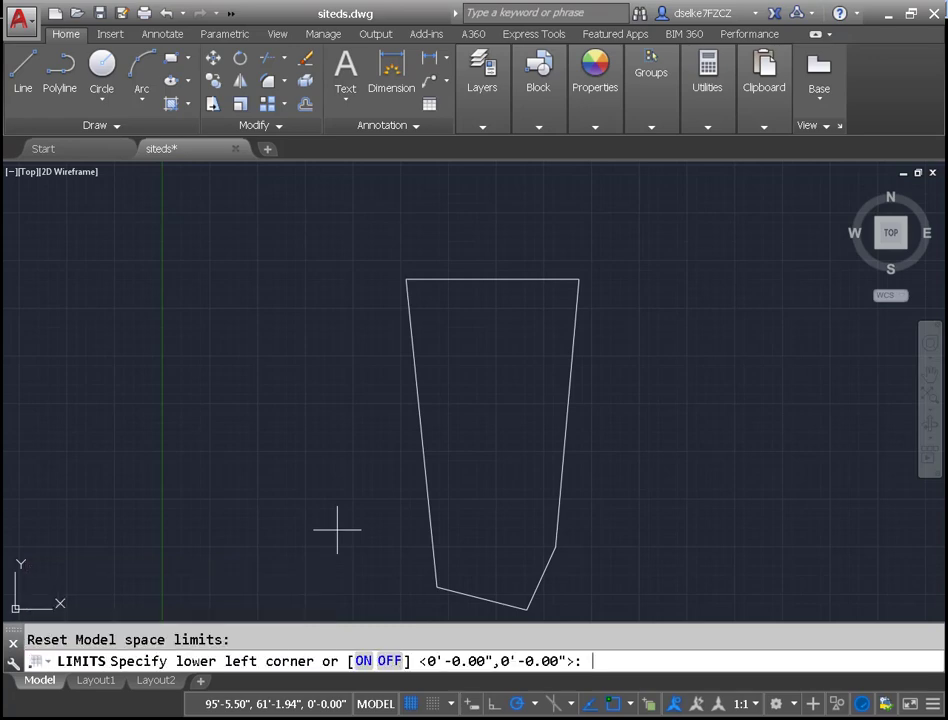
pyautogui.press('Return')
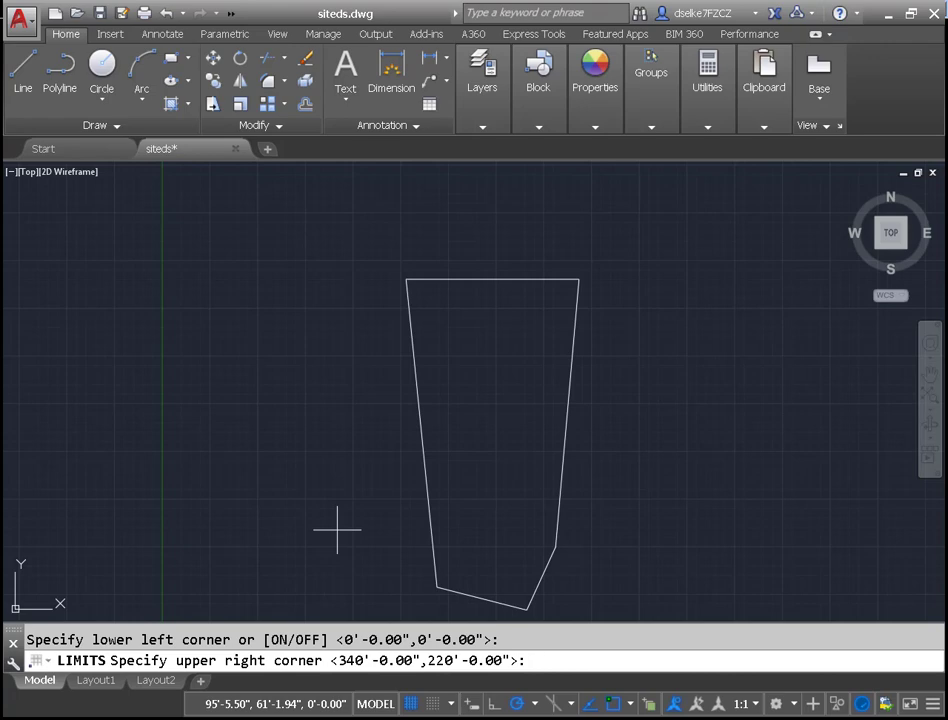
pyautogui.write("130',200'")
pyautogui.press('Return')
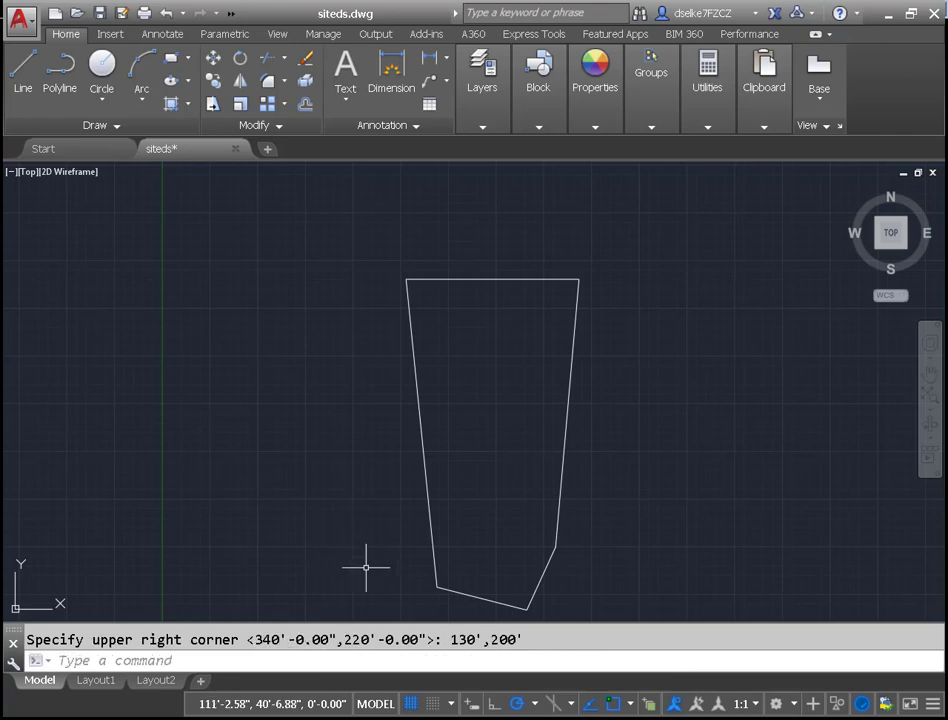
# Set the snap spacing to 1' and the grid spacing to 10'.
pyautogui.click(451, 704)
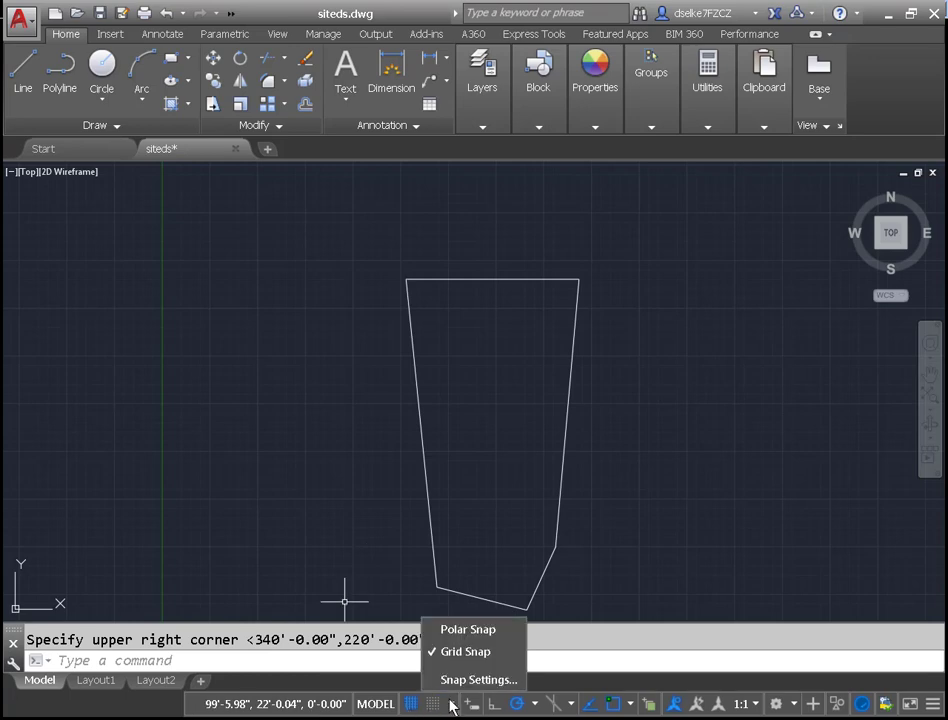
pyautogui.click(458, 679)
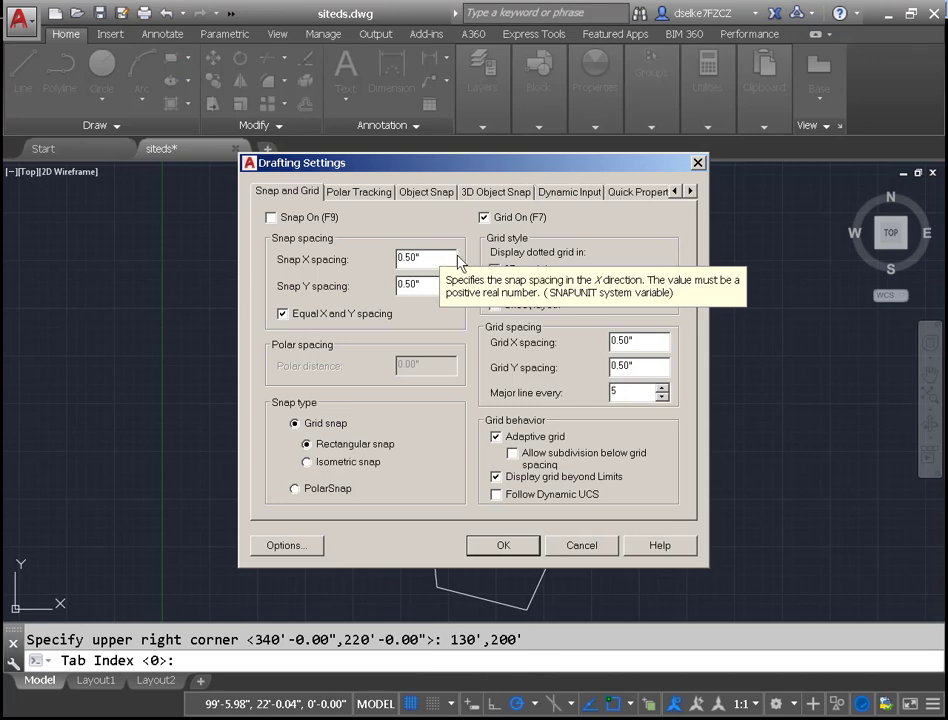
pyautogui.moveTo(440, 258); pyautogui.dragTo(365, 264)
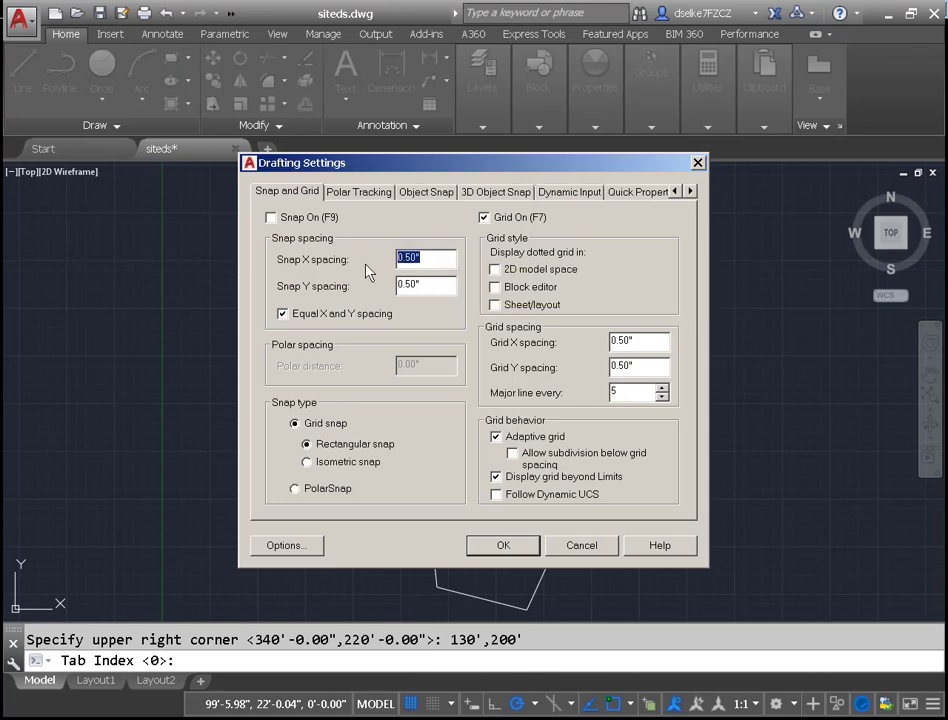
pyautogui.write('12')
pyautogui.moveTo(656, 341); pyautogui.dragTo(560, 372)
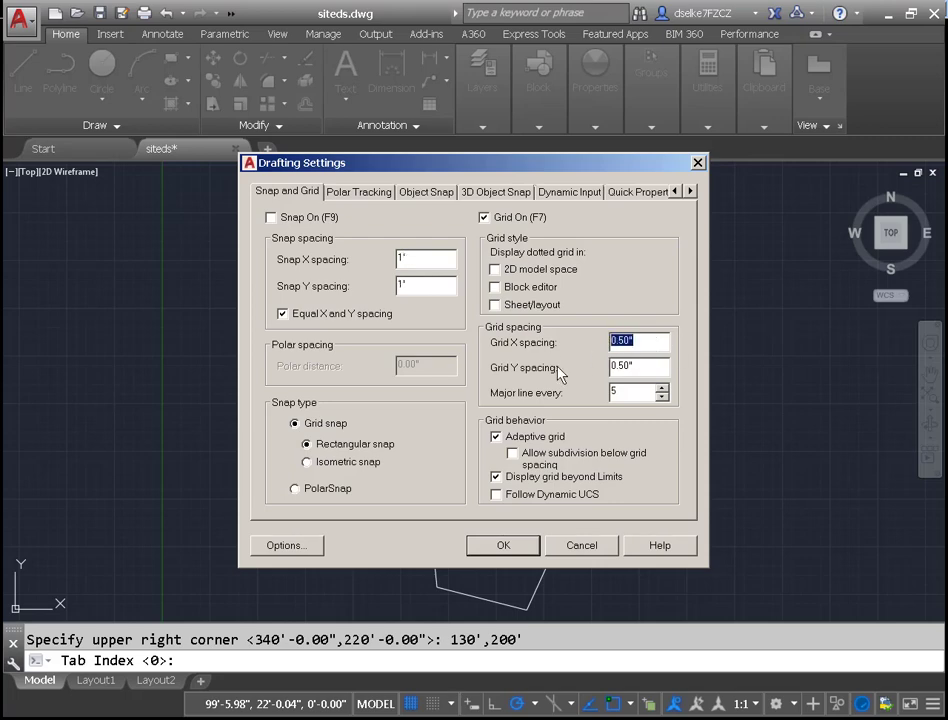
pyautogui.write('10')
pyautogui.press('Return')
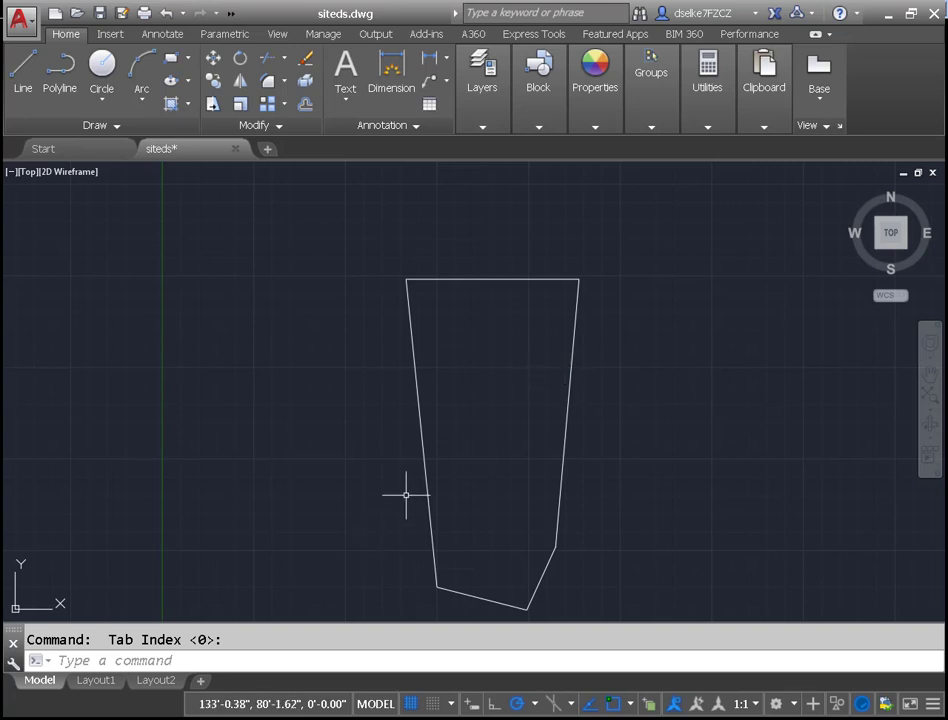
# Erase the existing closed site outline from model space.
pyautogui.write('z')
pyautogui.press('Return')
pyautogui.write('a')
pyautogui.press('Return')
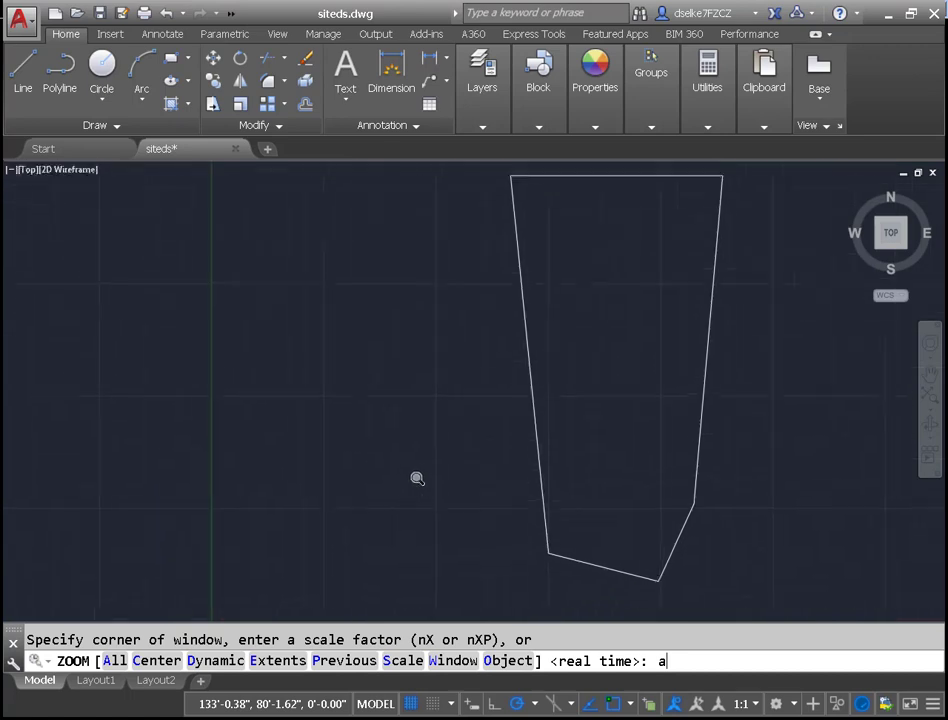
pyautogui.scroll(-4, 410, 497)
pyautogui.moveTo(436, 394); pyautogui.dragTo(281, 441, button='middle')
pyautogui.write('e')
pyautogui.press('Return')
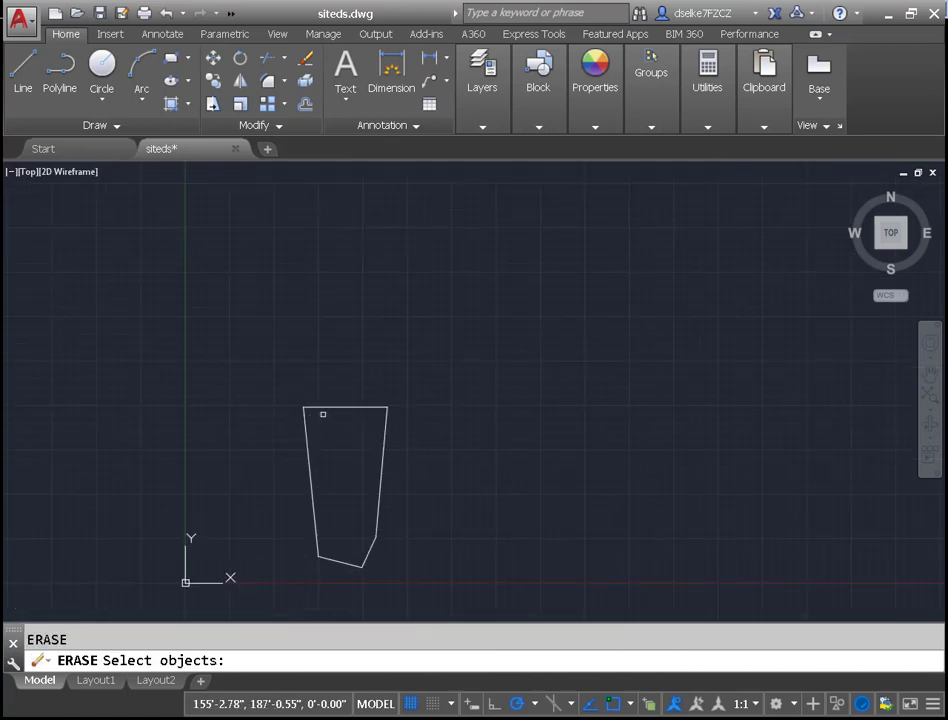
pyautogui.click(318, 405)
pyautogui.press('Return')
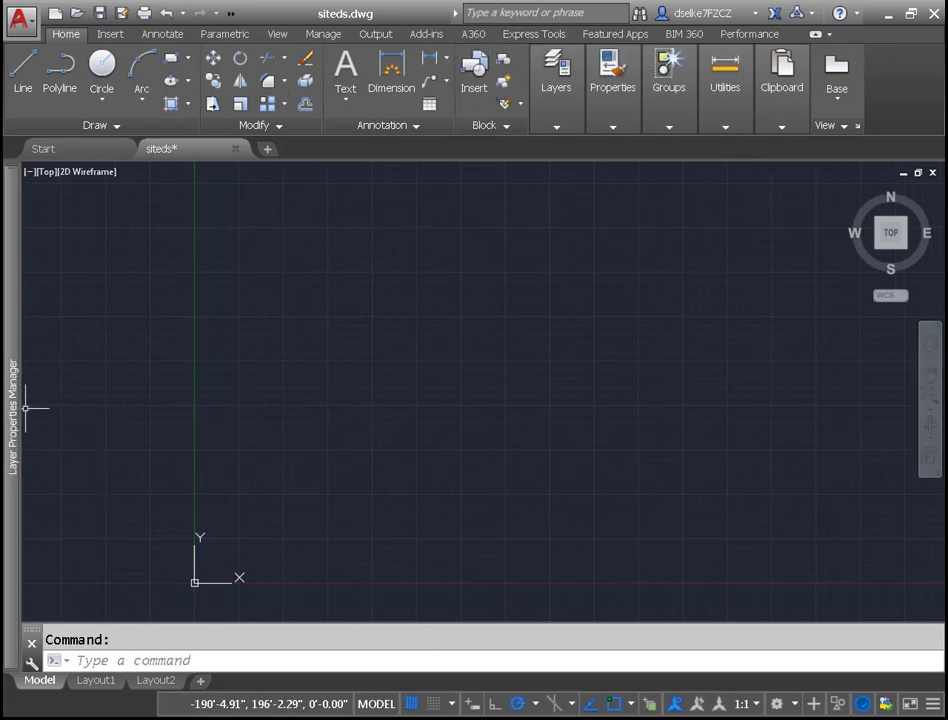
# Add three new layers to the drawing and make the first of them the current layer.
pyautogui.moveTo(13, 397)
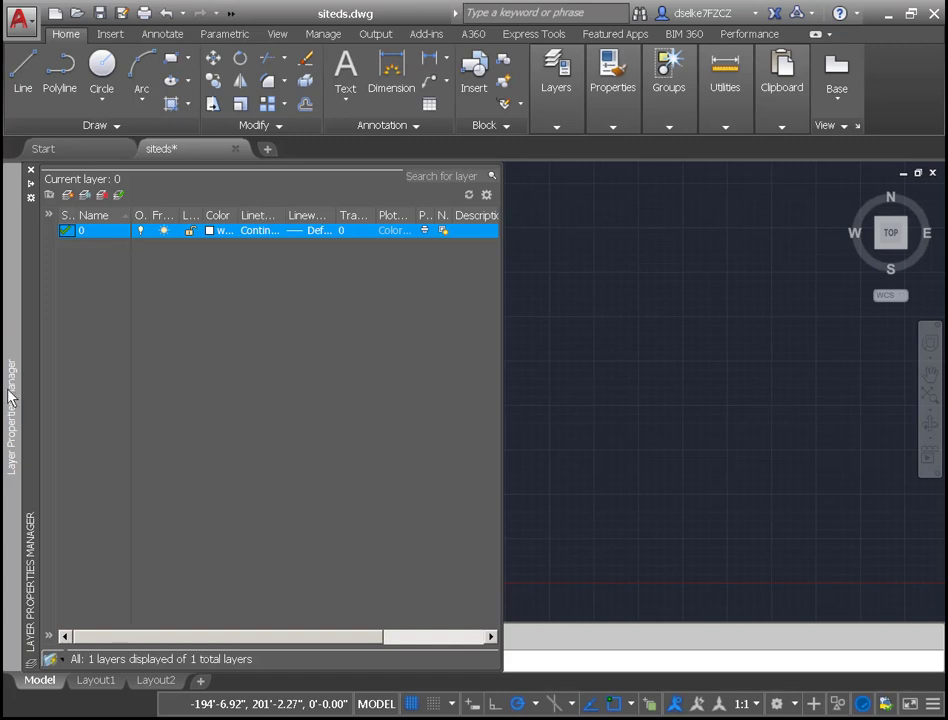
pyautogui.click(67, 195)
pyautogui.click(67, 195)
pyautogui.click(67, 195)
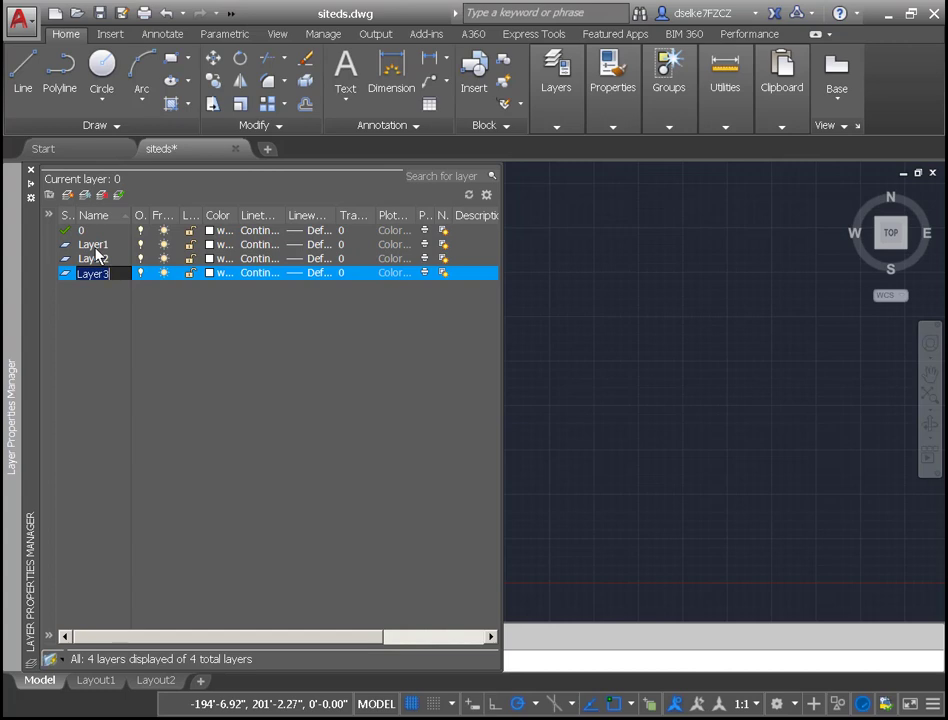
pyautogui.click(96, 246)
pyautogui.doubleClick(99, 247)
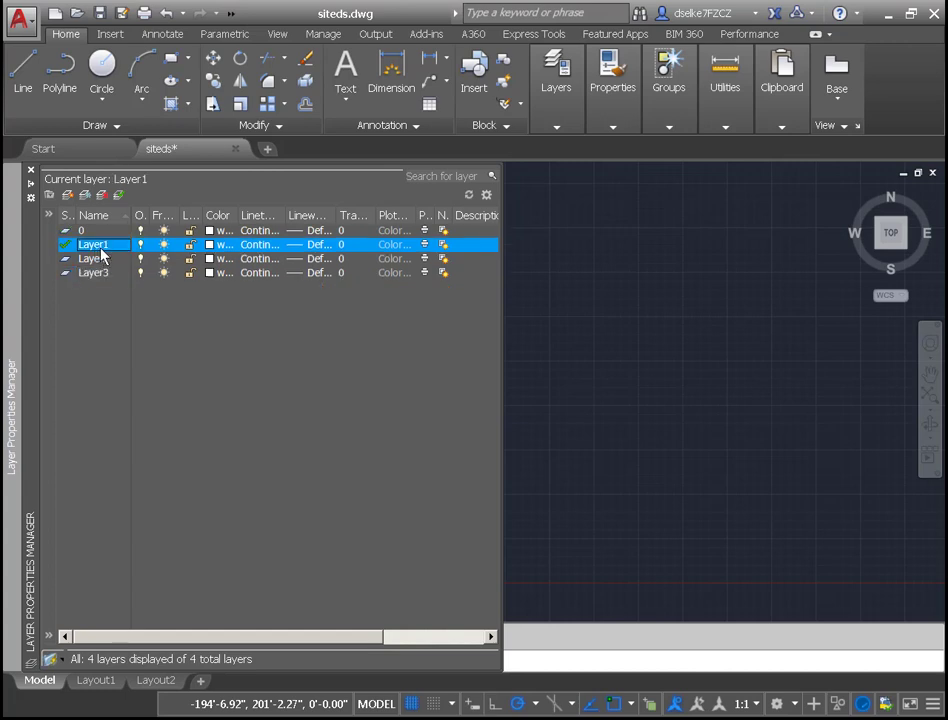
# Rename the three new layers, in order, as border, text and vport.
pyautogui.rightClick(103, 247)
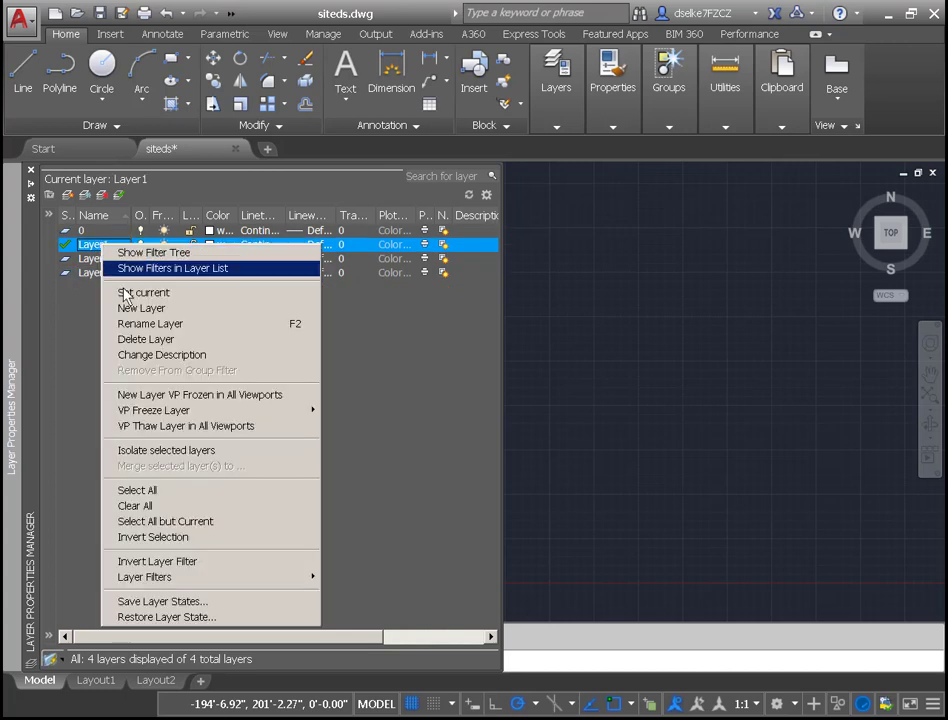
pyautogui.click(150, 324)
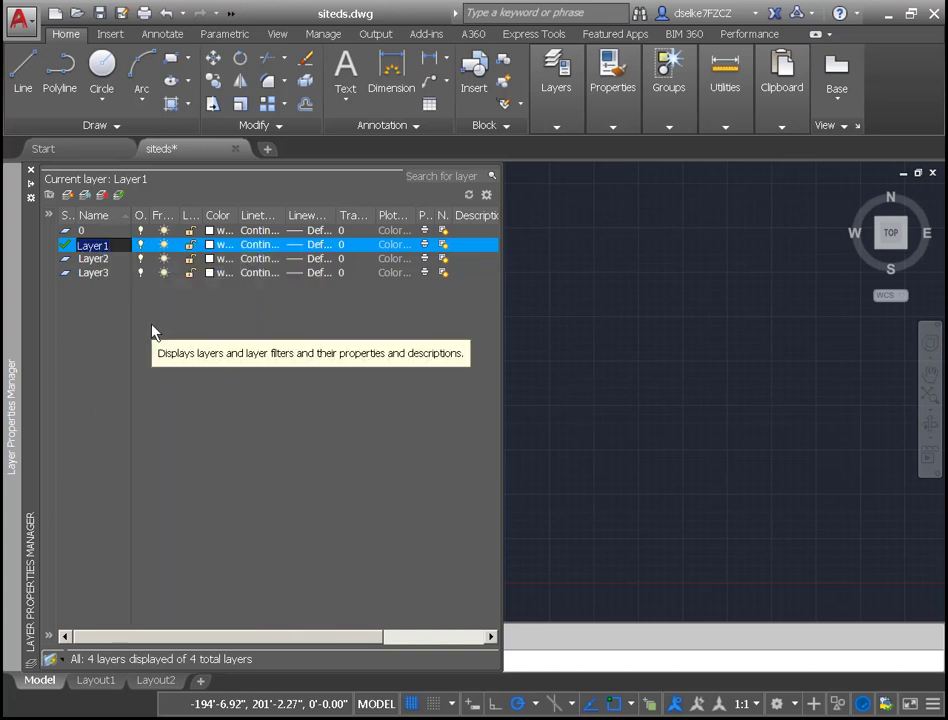
pyautogui.write('border')
pyautogui.click(98, 259)
pyautogui.rightClick(99, 258)
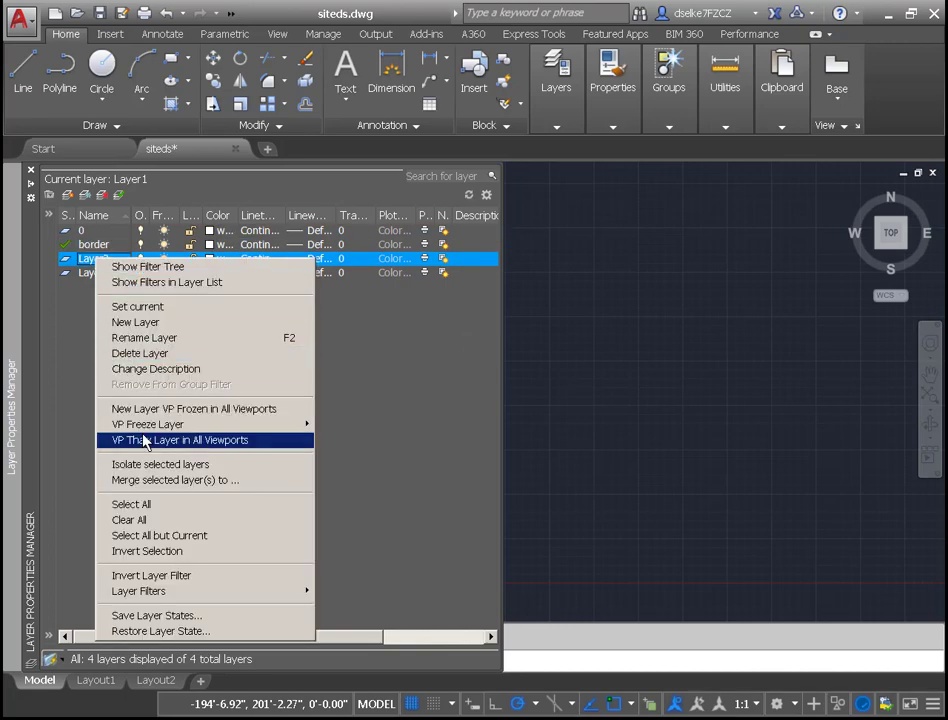
pyautogui.click(143, 337)
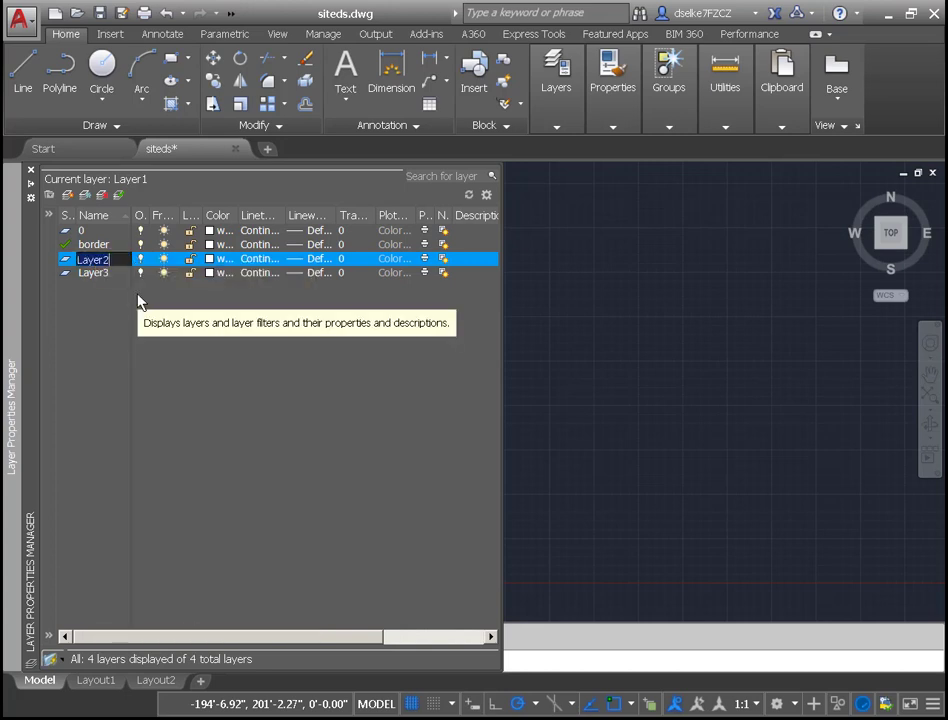
pyautogui.write('text')
pyautogui.click(95, 274)
pyautogui.rightClick(97, 277)
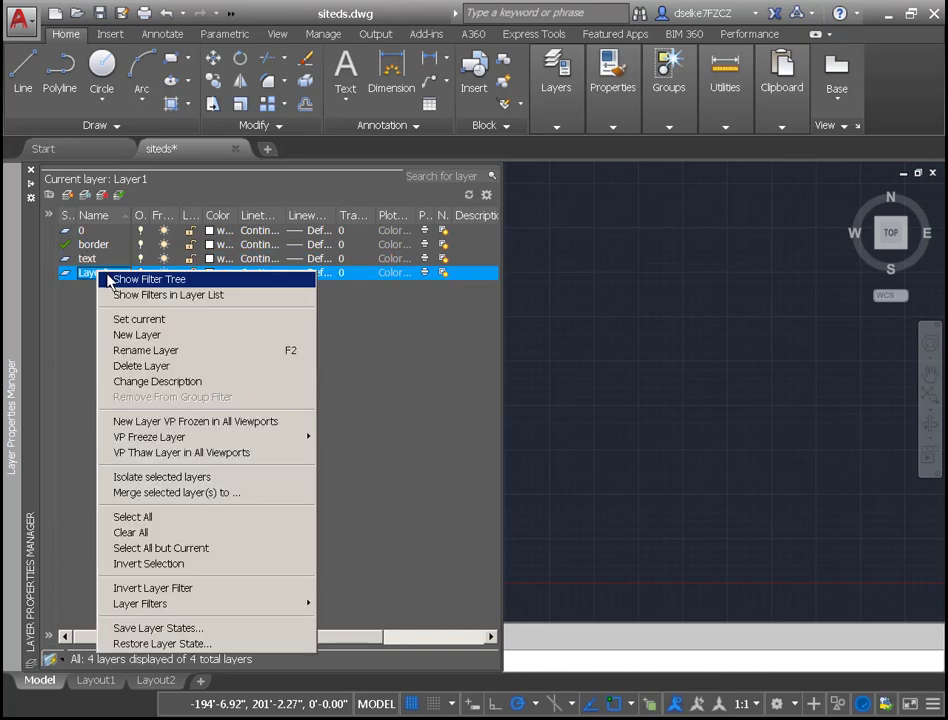
pyautogui.click(145, 350)
pyautogui.write('vport')
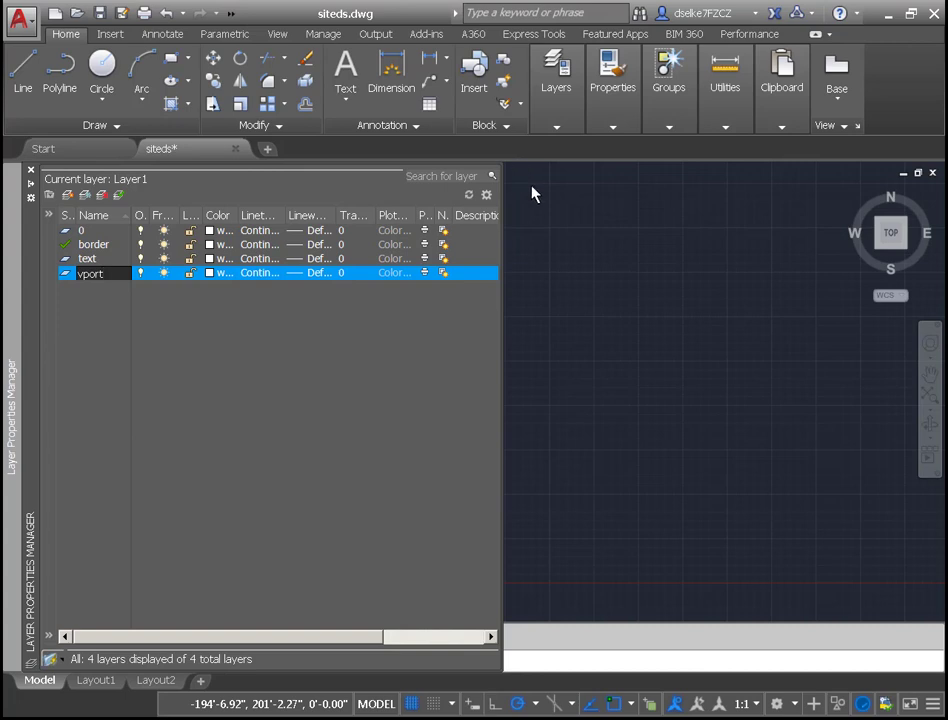
# Set the text layer's color to red and the vport layer's color to yellow.
pyautogui.click(210, 259)
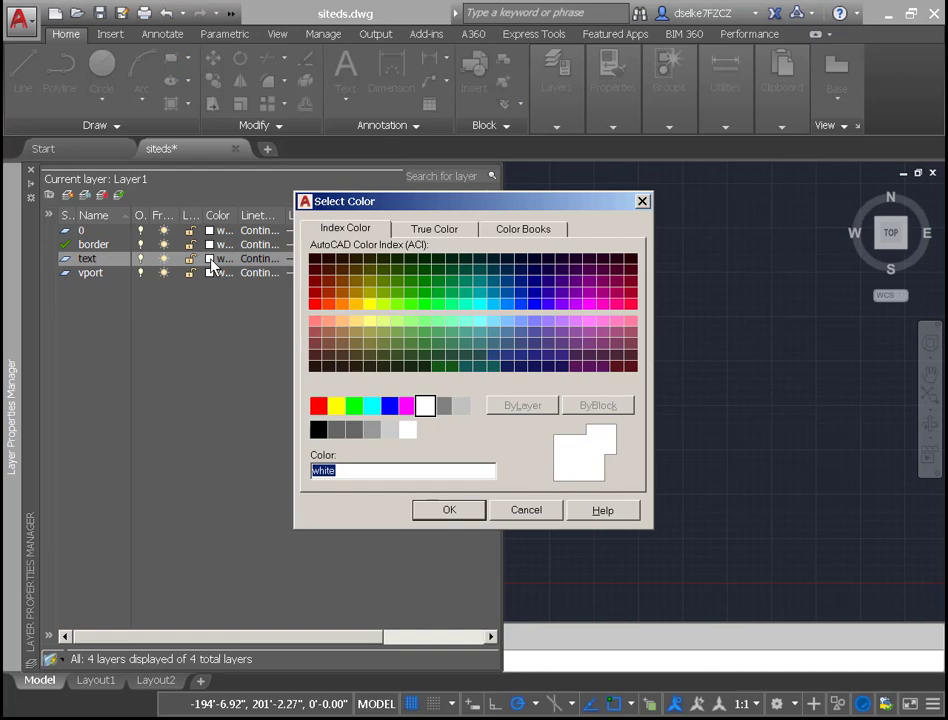
pyautogui.click(316, 414)
pyautogui.click(450, 512)
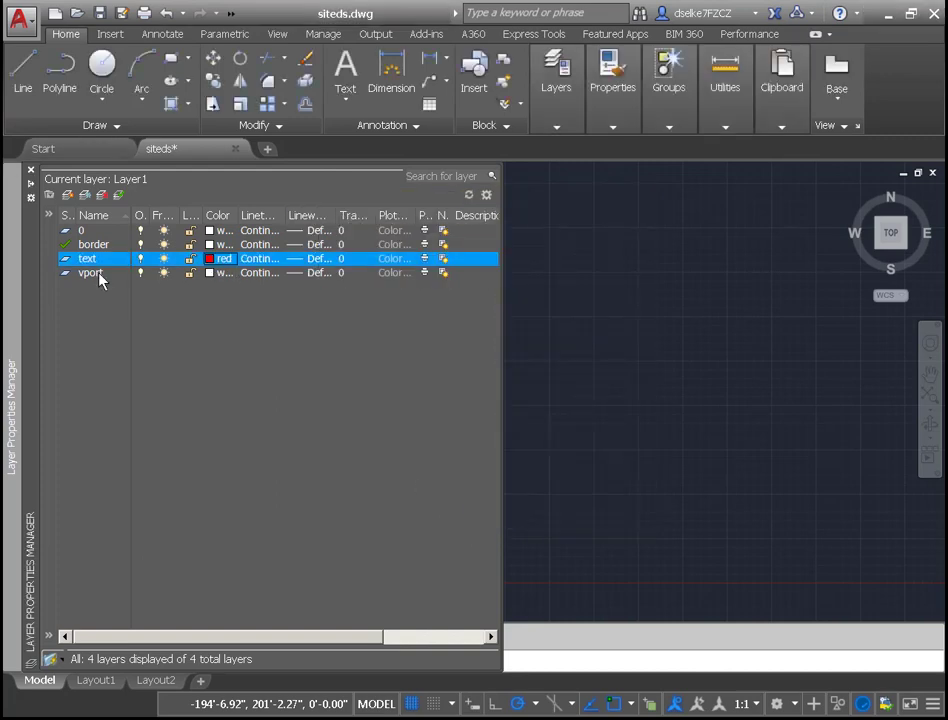
pyautogui.click(211, 276)
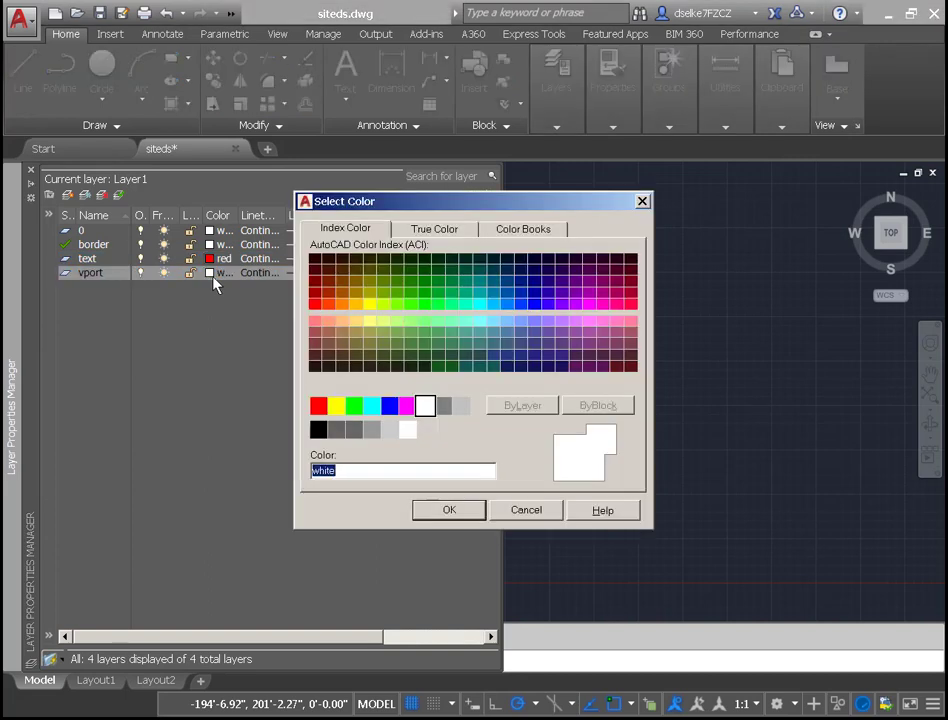
pyautogui.click(336, 405)
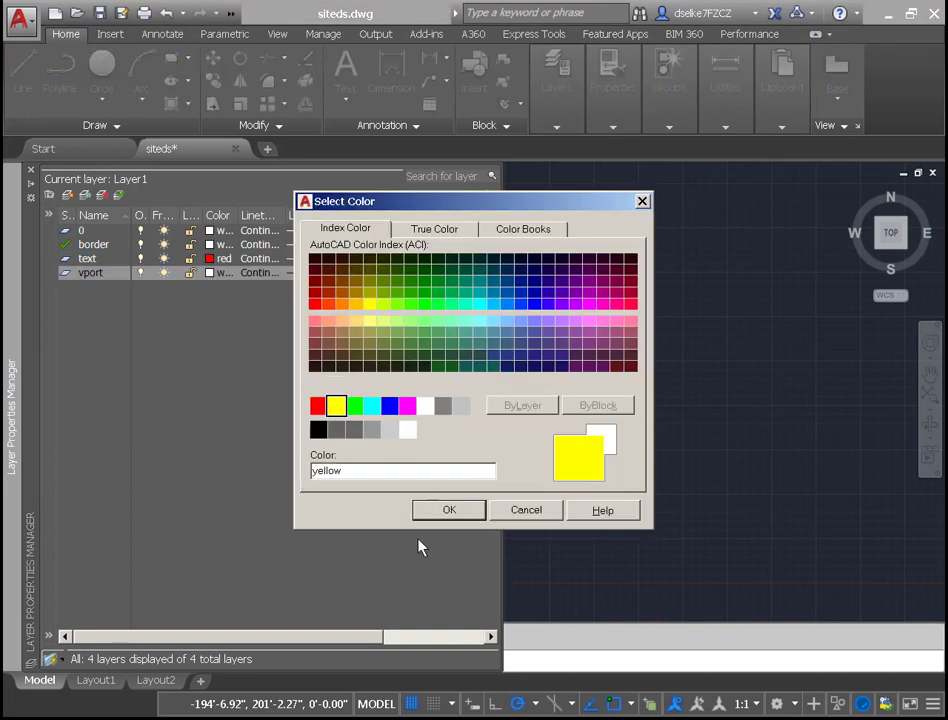
pyautogui.click(436, 513)
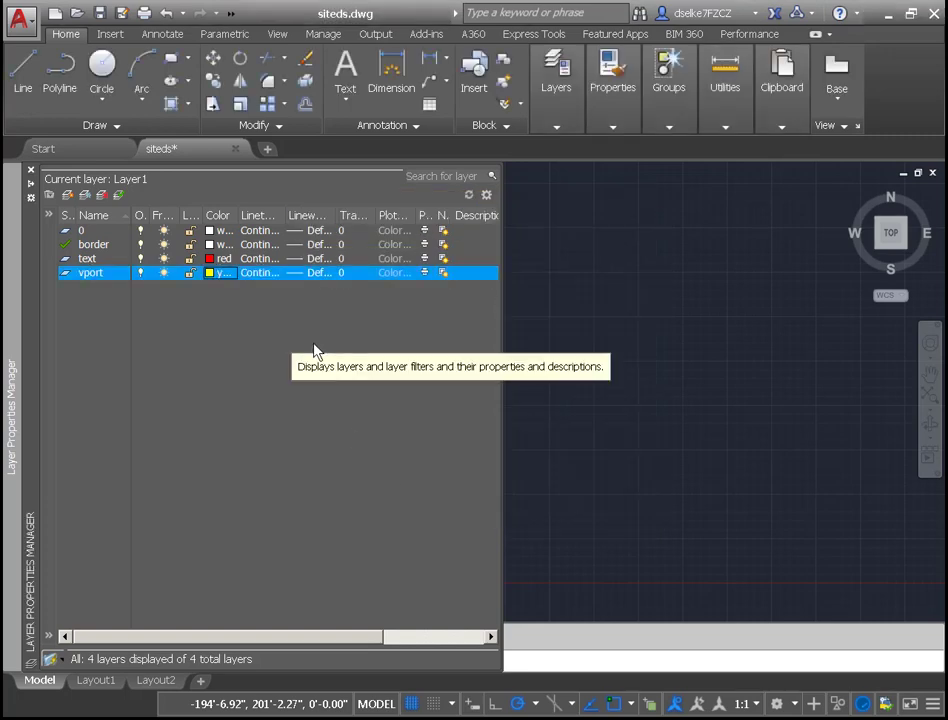
# Set the border layer's lineweight to 0.90 mm.
pyautogui.click(320, 246)
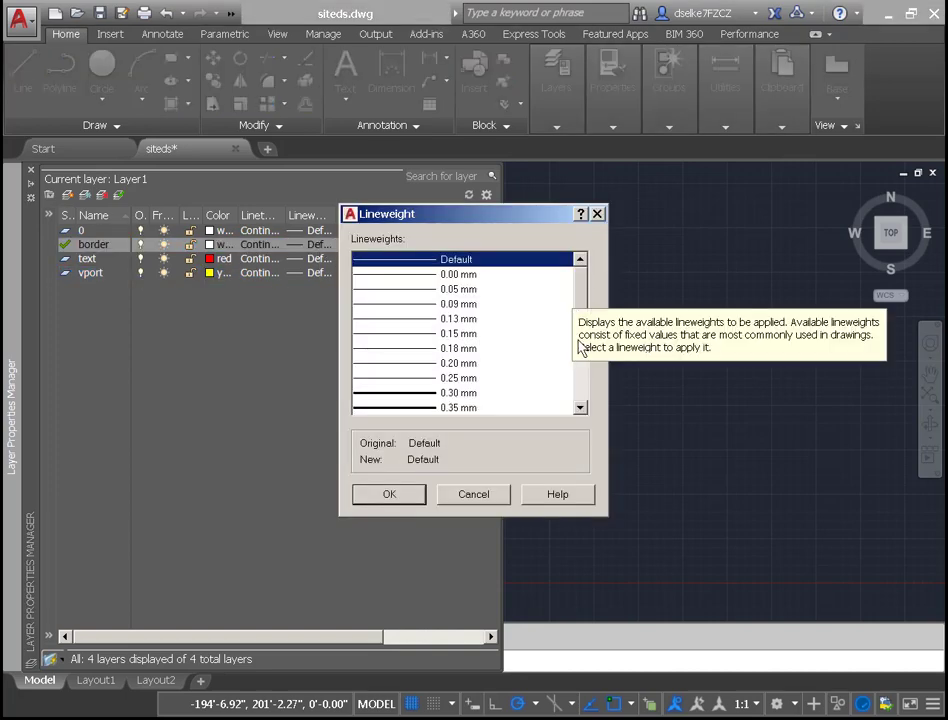
pyautogui.moveTo(582, 322); pyautogui.dragTo(586, 364)
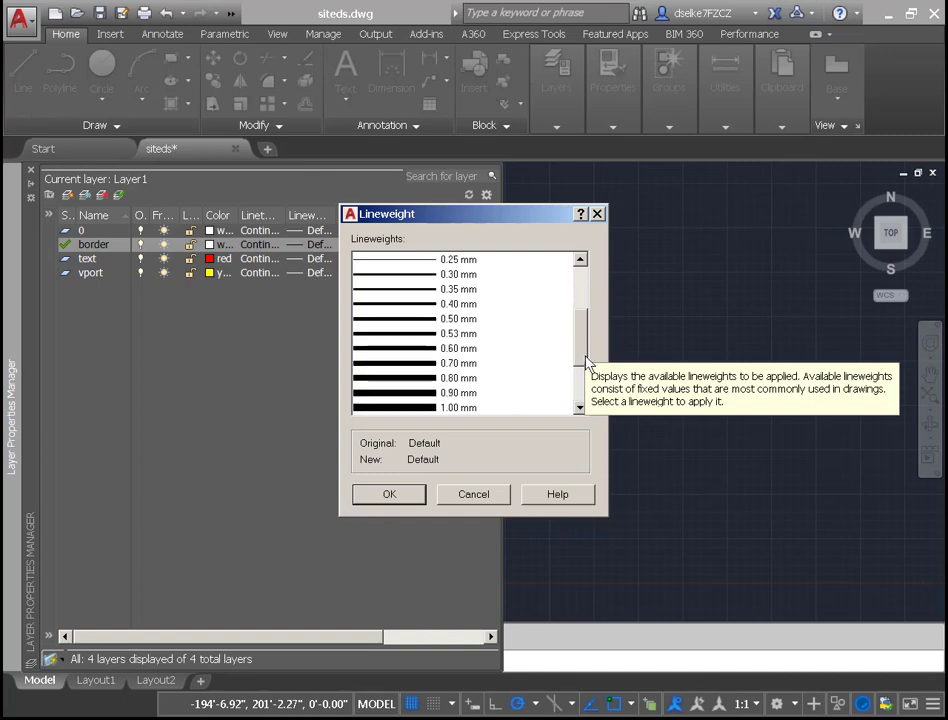
pyautogui.click(376, 393)
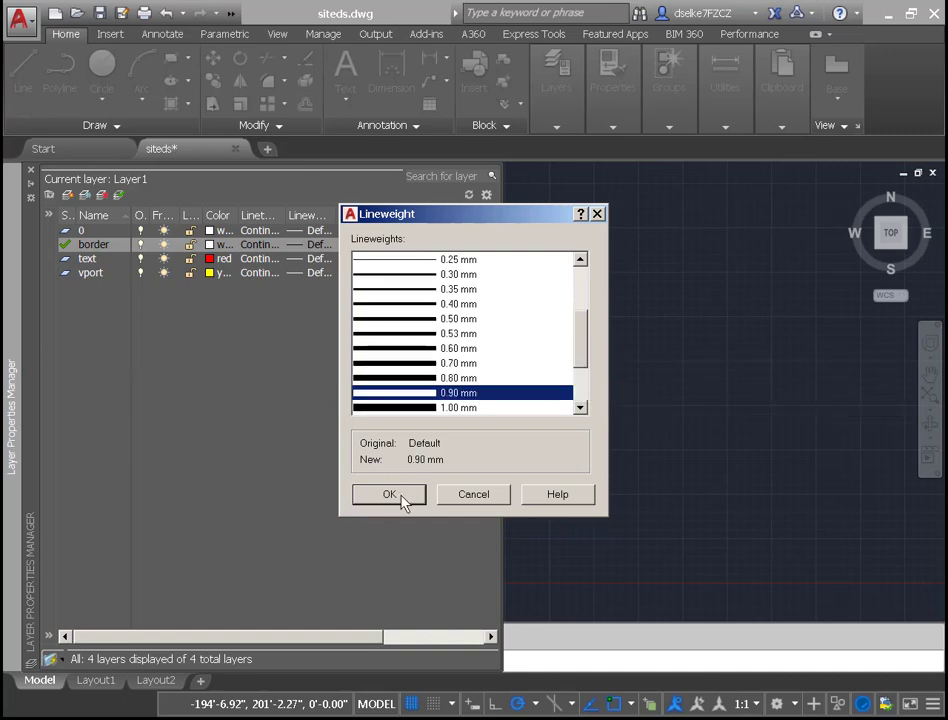
pyautogui.click(398, 497)
# Set the text layer's lineweight to 0.50 mm and the vport layer's lineweight to 0.30 mm.
pyautogui.click(318, 259)
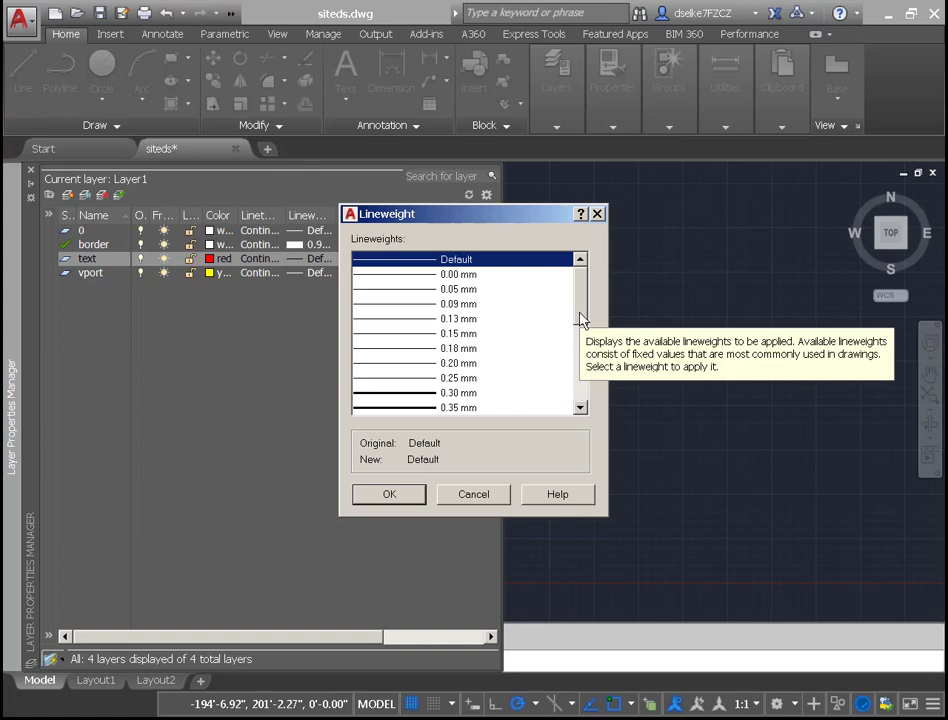
pyautogui.moveTo(583, 318); pyautogui.dragTo(584, 339)
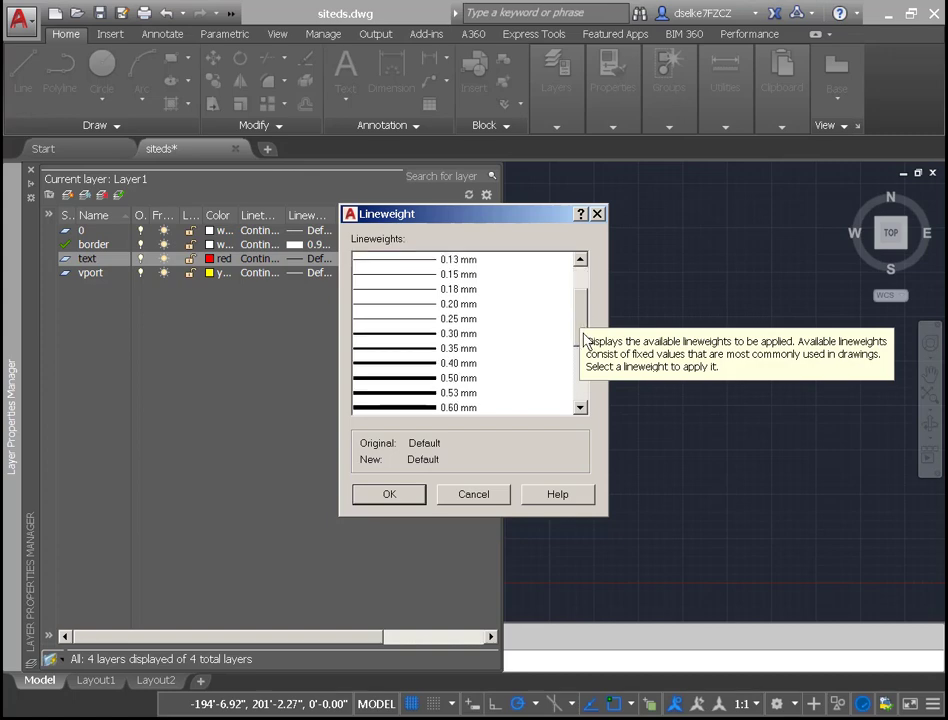
pyautogui.click(407, 379)
pyautogui.click(386, 495)
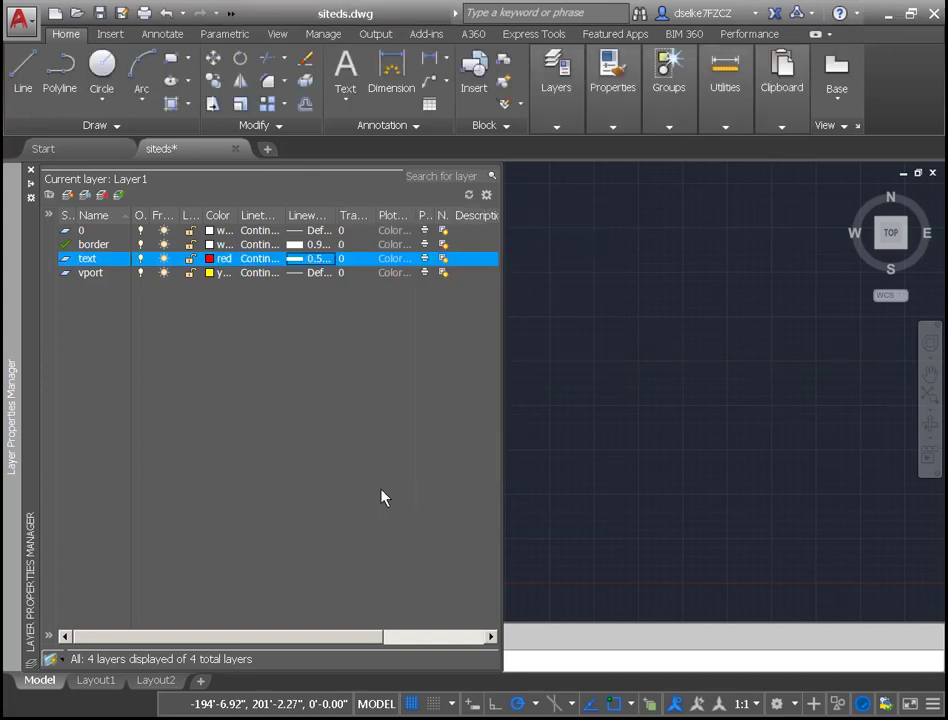
pyautogui.click(316, 273)
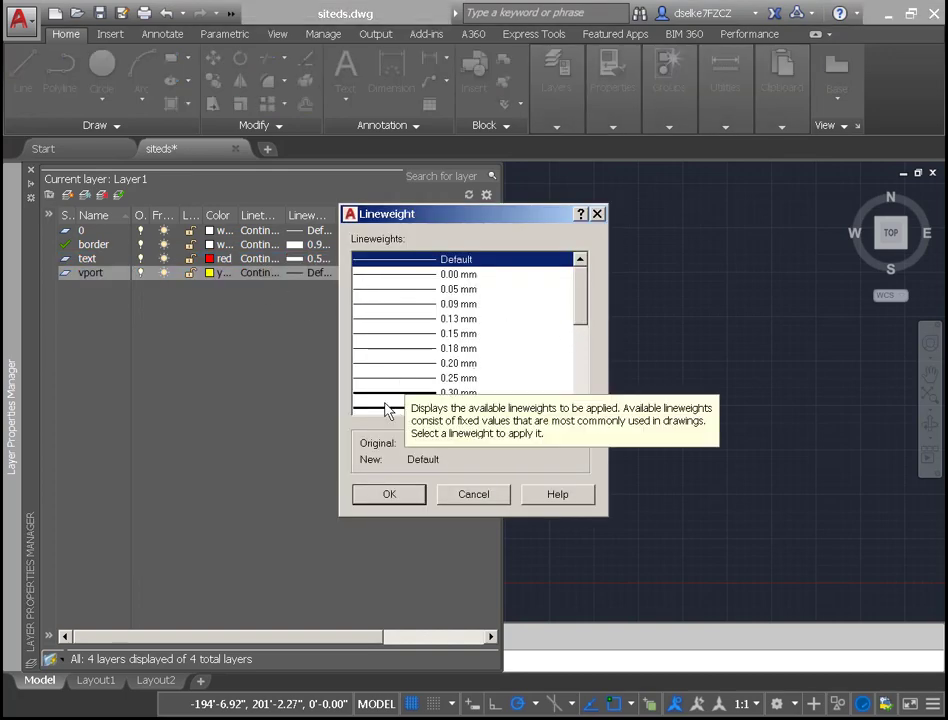
pyautogui.click(400, 390)
pyautogui.click(395, 497)
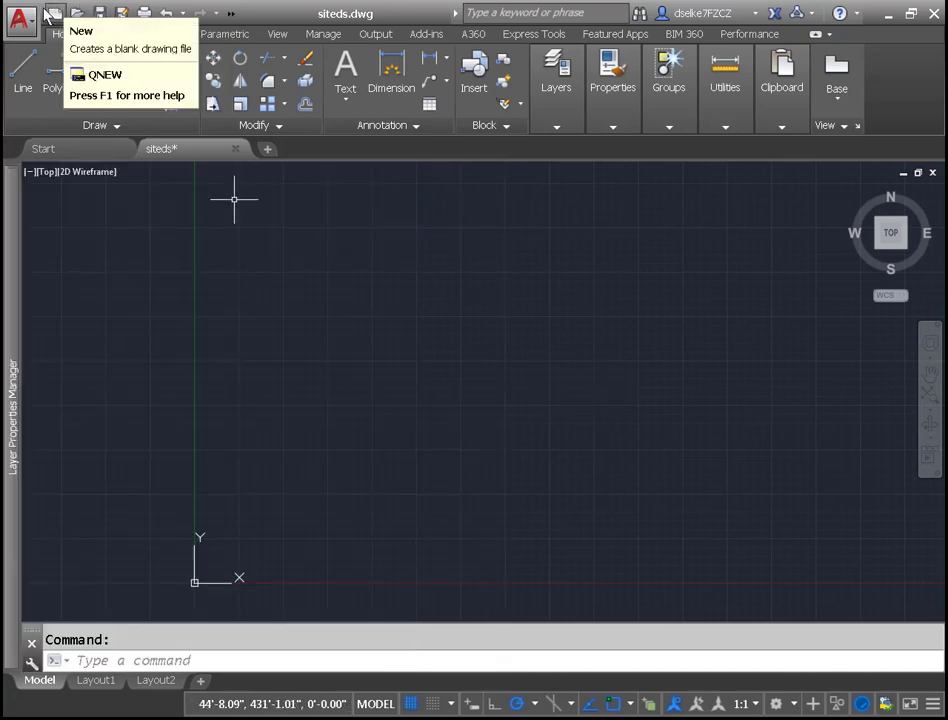
# Save the drawing under the new name "landscape template" in the desn101 folder.
pyautogui.click(19, 17)
pyautogui.click(55, 236)
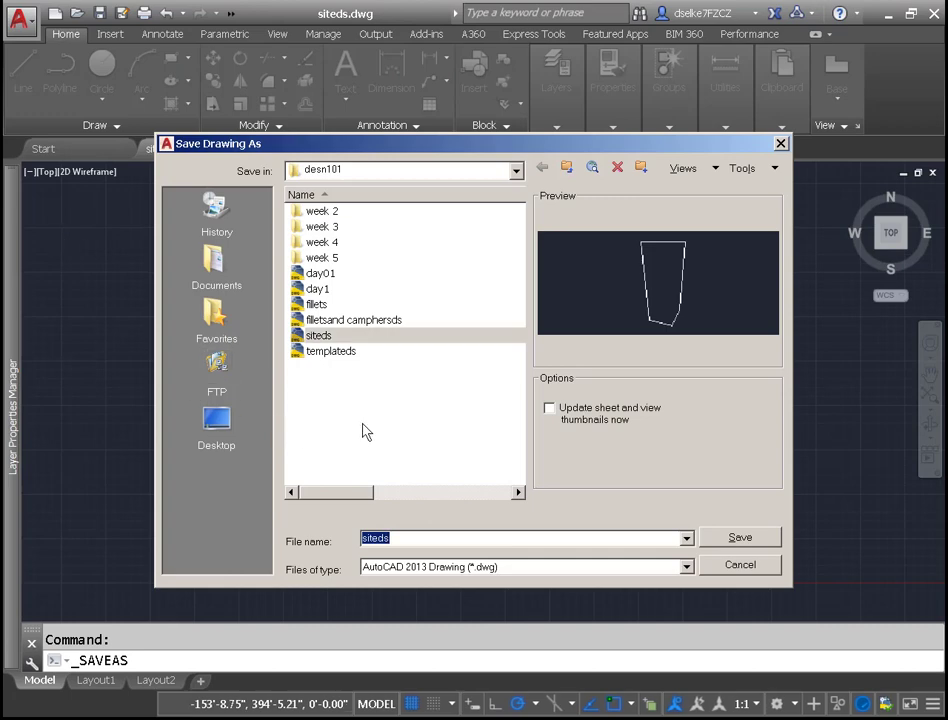
pyautogui.write('landscape template')
pyautogui.press('Return')
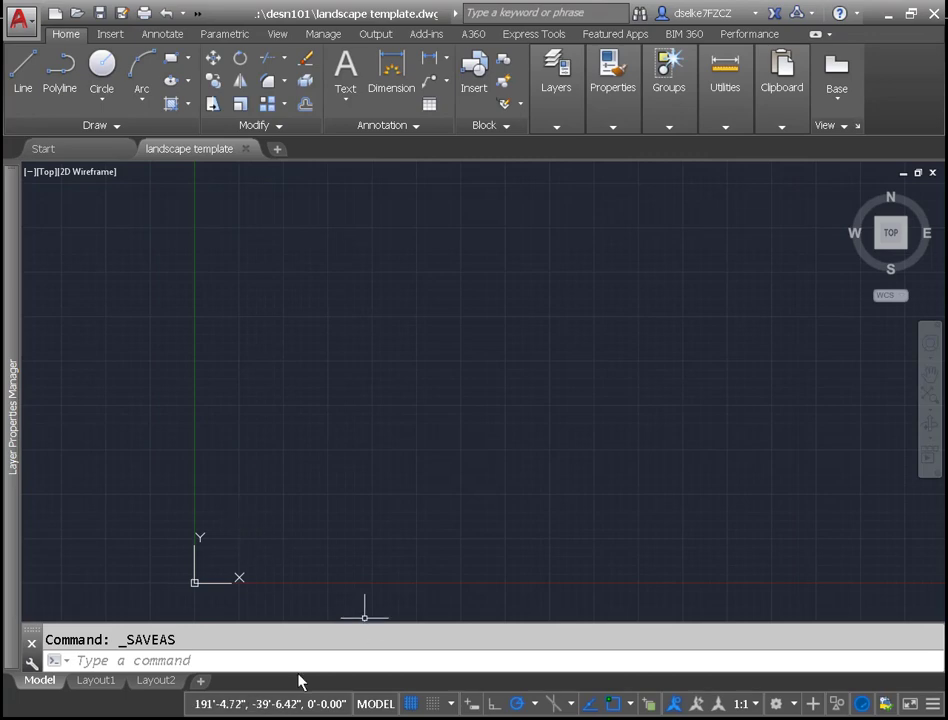
# Set the drawing's linetype scale factor to 120 with LTSCALE.
pyautogui.write('lts')
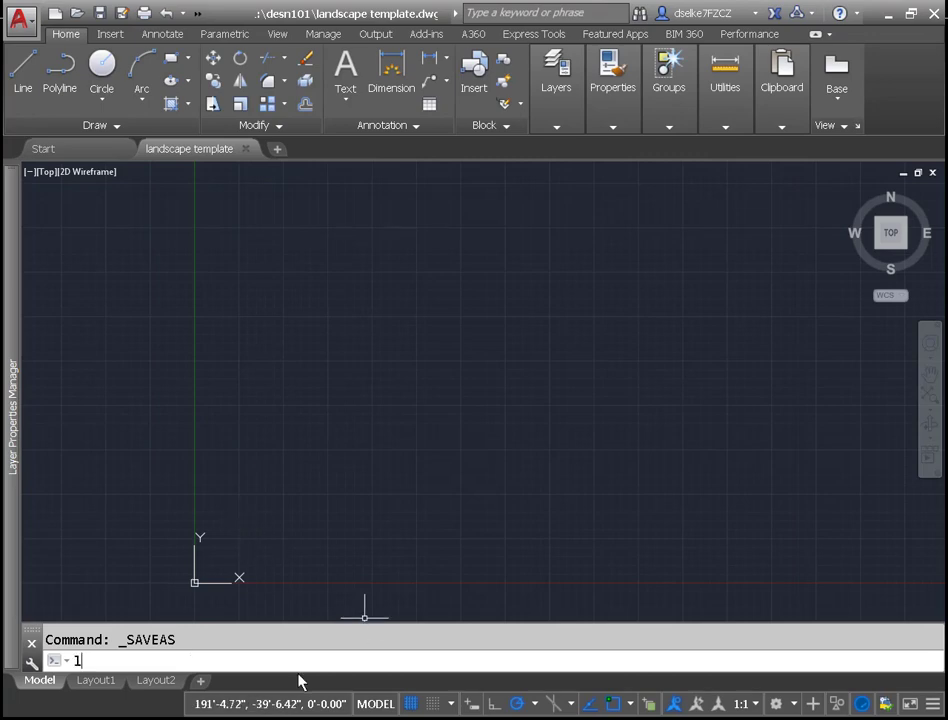
pyautogui.press('Return')
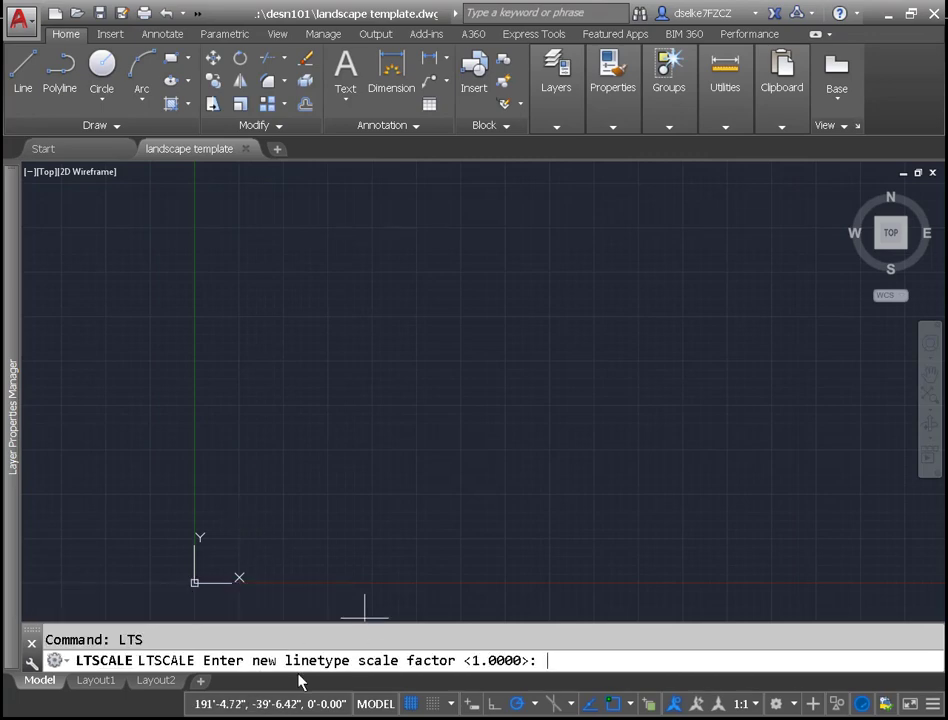
pyautogui.write('120')
pyautogui.press('Return')
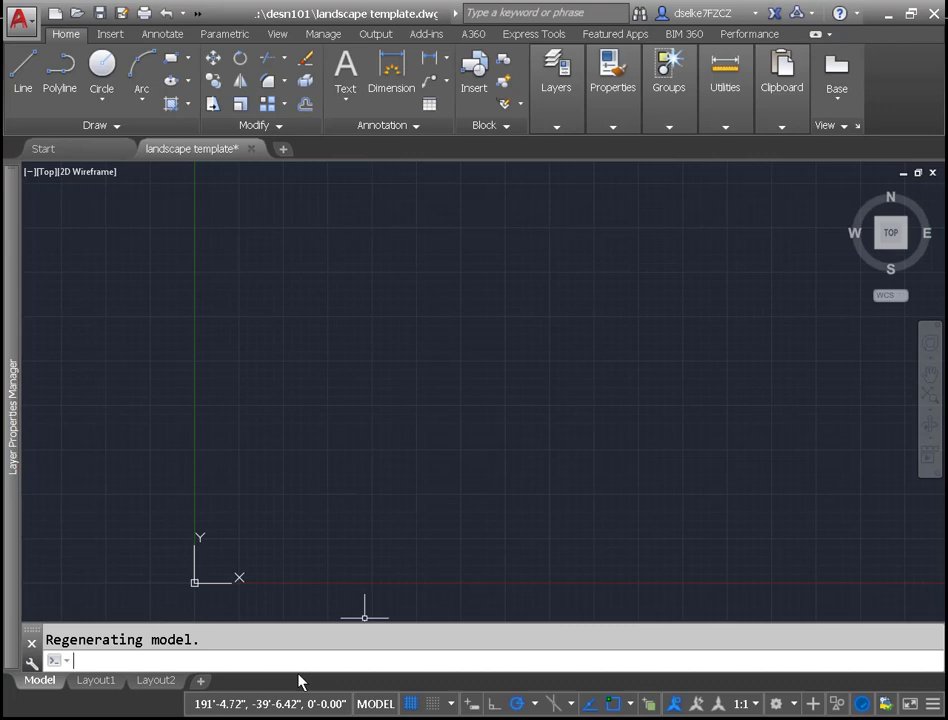
# Create a new text style named notes with the STYLE command.
pyautogui.write('St')
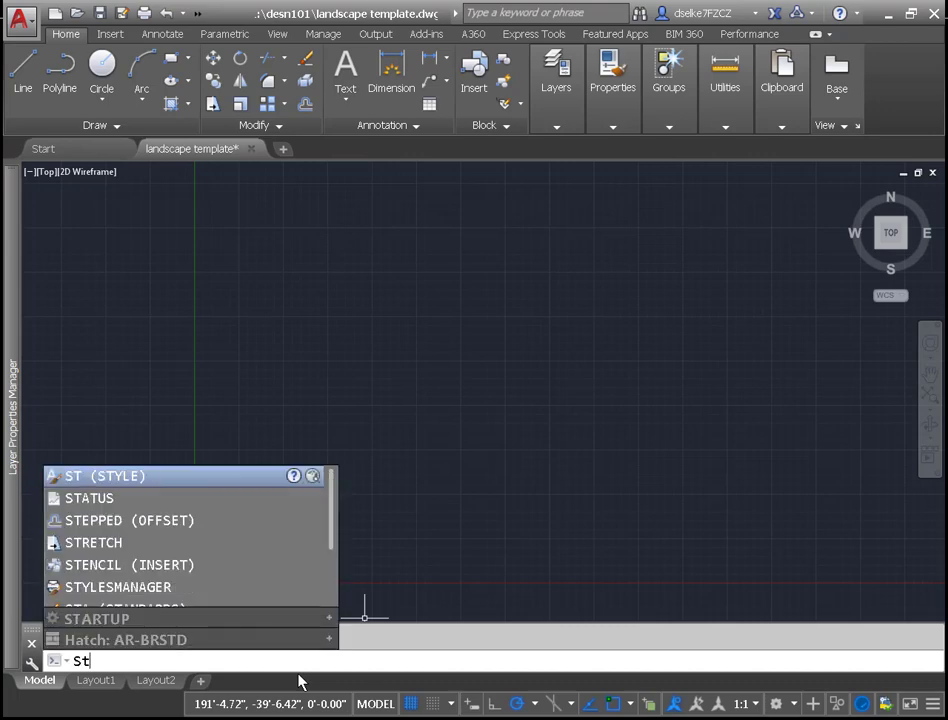
pyautogui.write('y')
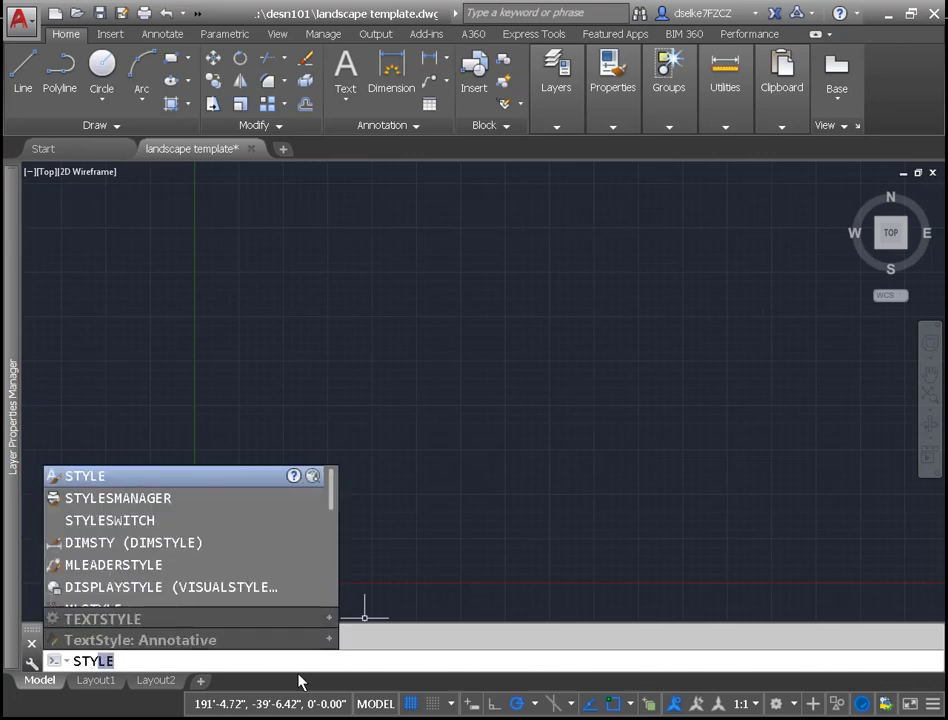
pyautogui.click(113, 481)
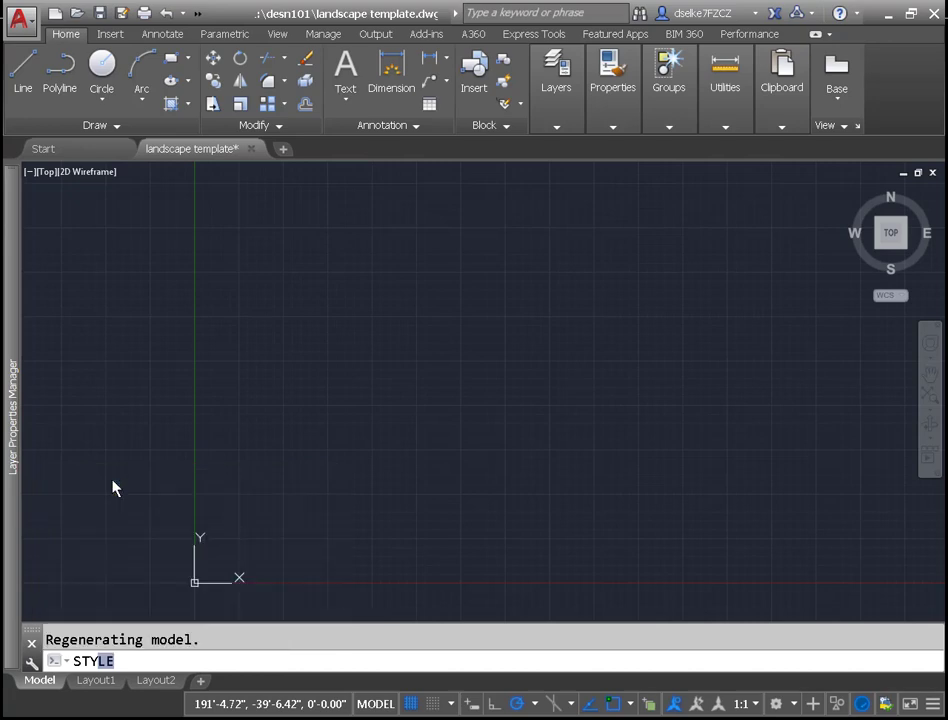
pyautogui.press('Return')
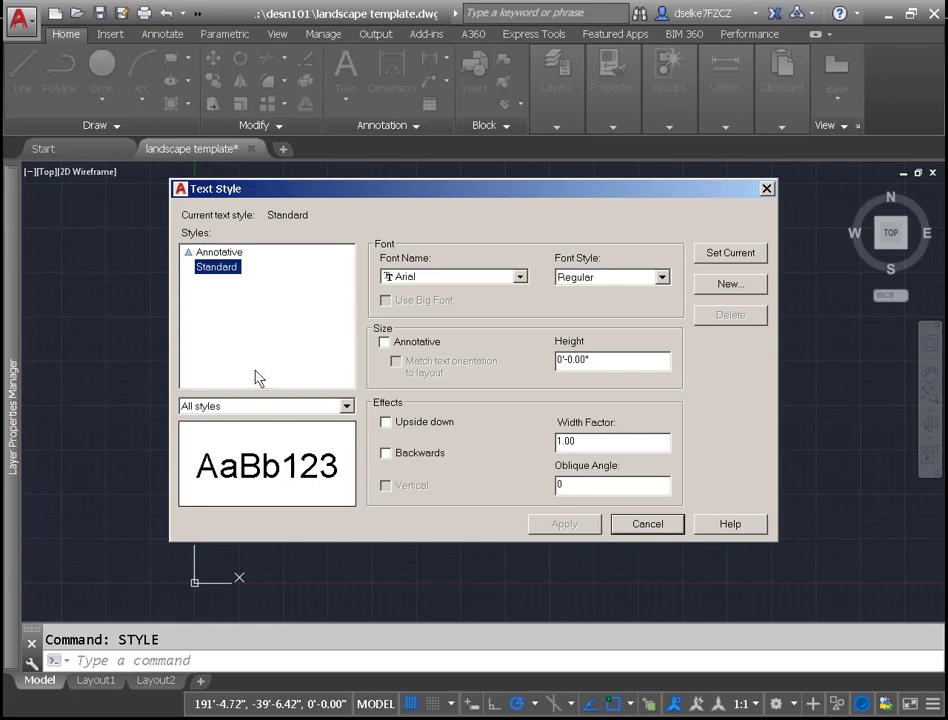
pyautogui.click(731, 285)
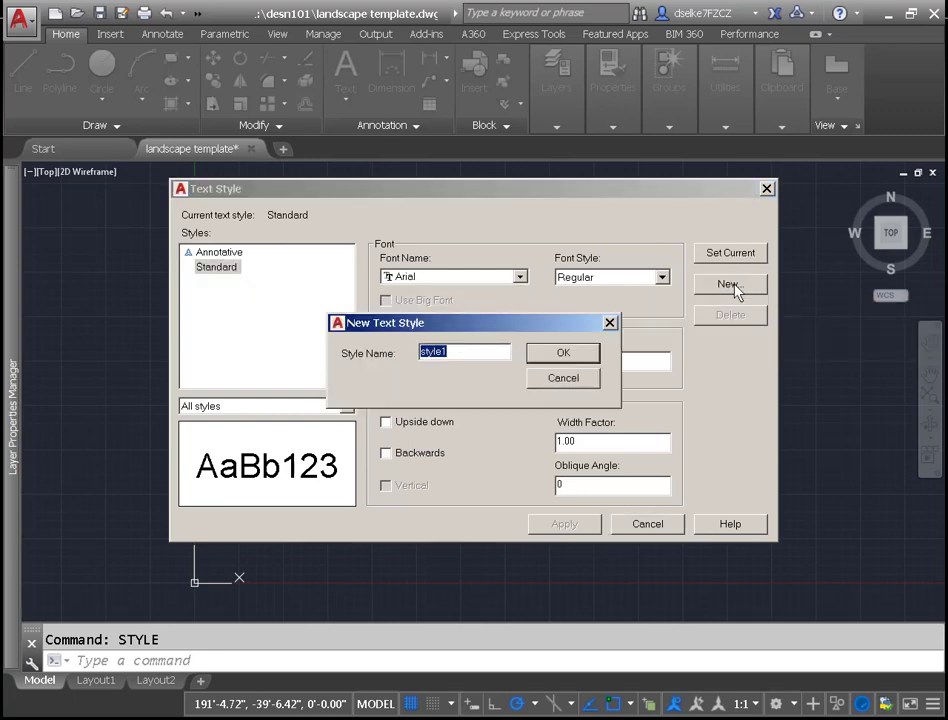
pyautogui.write('notes')
pyautogui.click(563, 354)
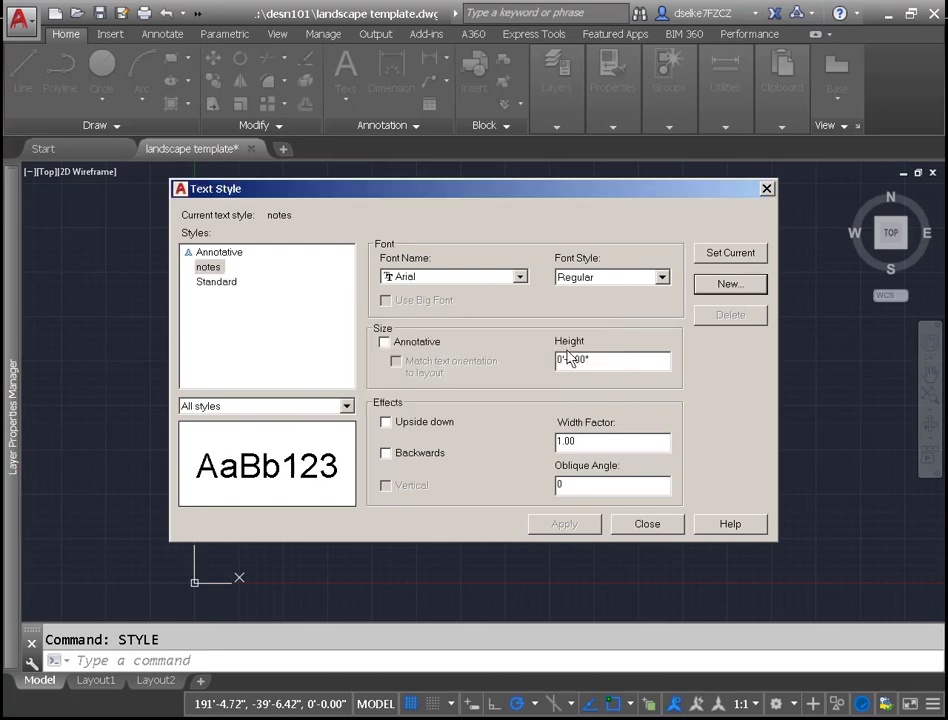
# Give the notes text style the romans.shx font and a height of 0.25 inch, and apply the changes.
pyautogui.click(518, 278)
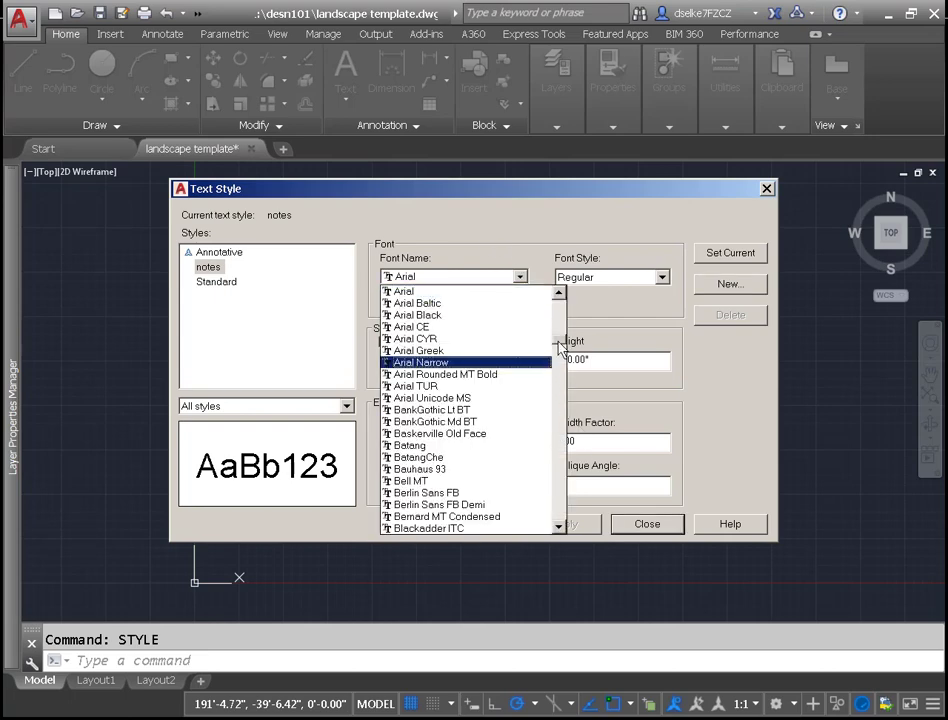
pyautogui.moveTo(559, 345); pyautogui.dragTo(561, 482)
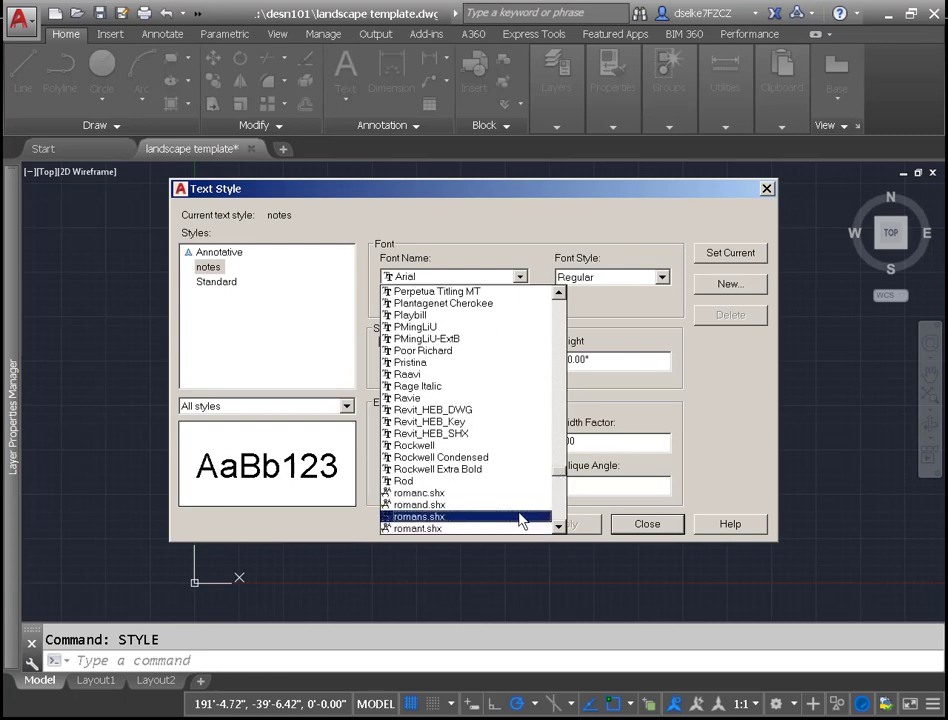
pyautogui.click(414, 517)
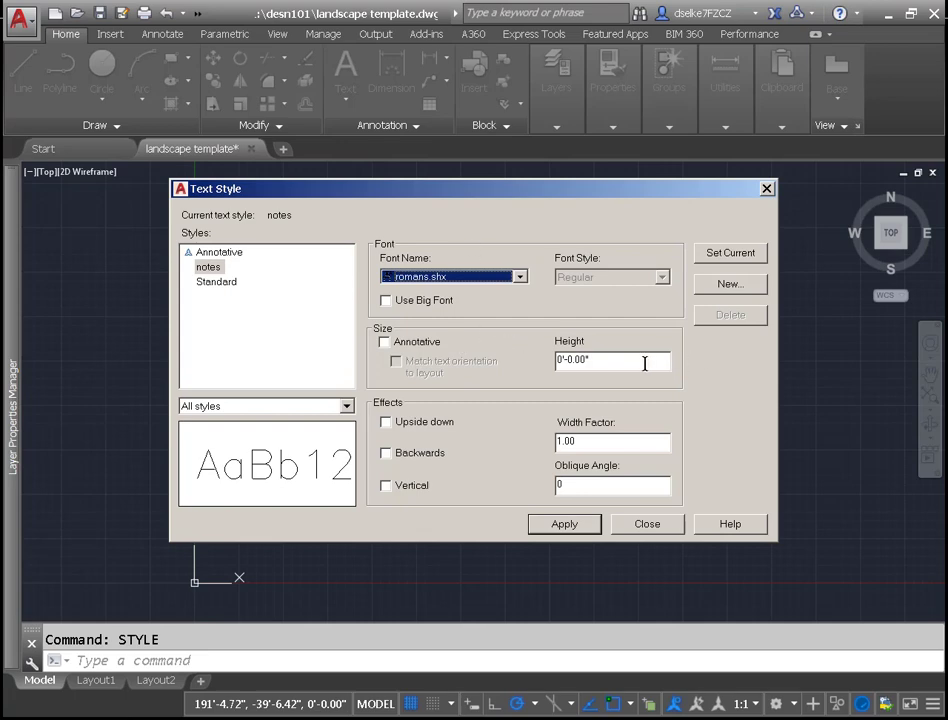
pyautogui.doubleClick(609, 360)
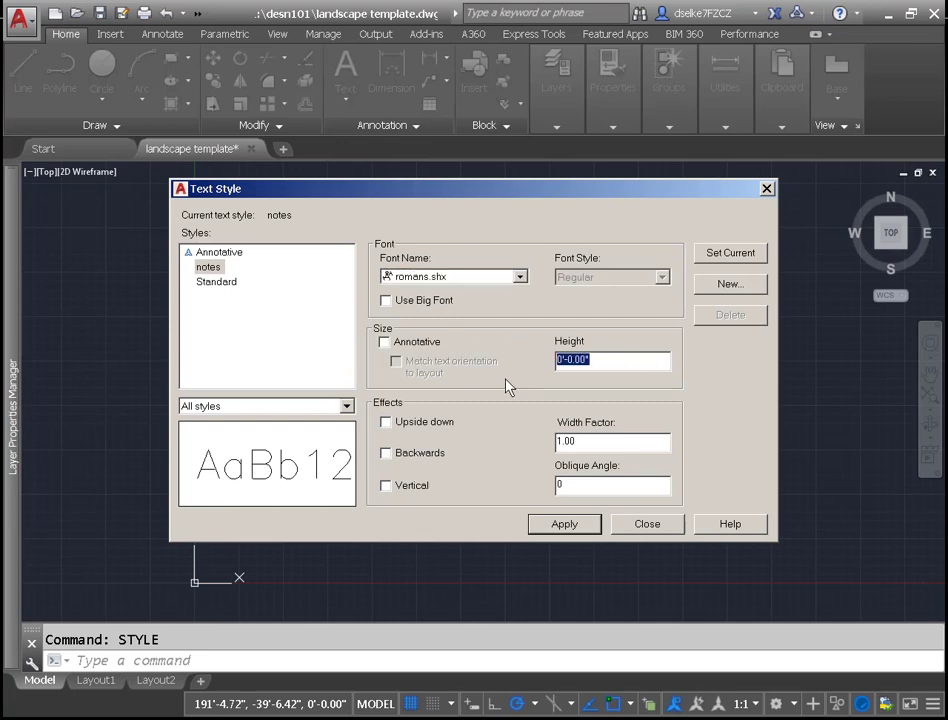
pyautogui.write('.25')
pyautogui.click(565, 525)
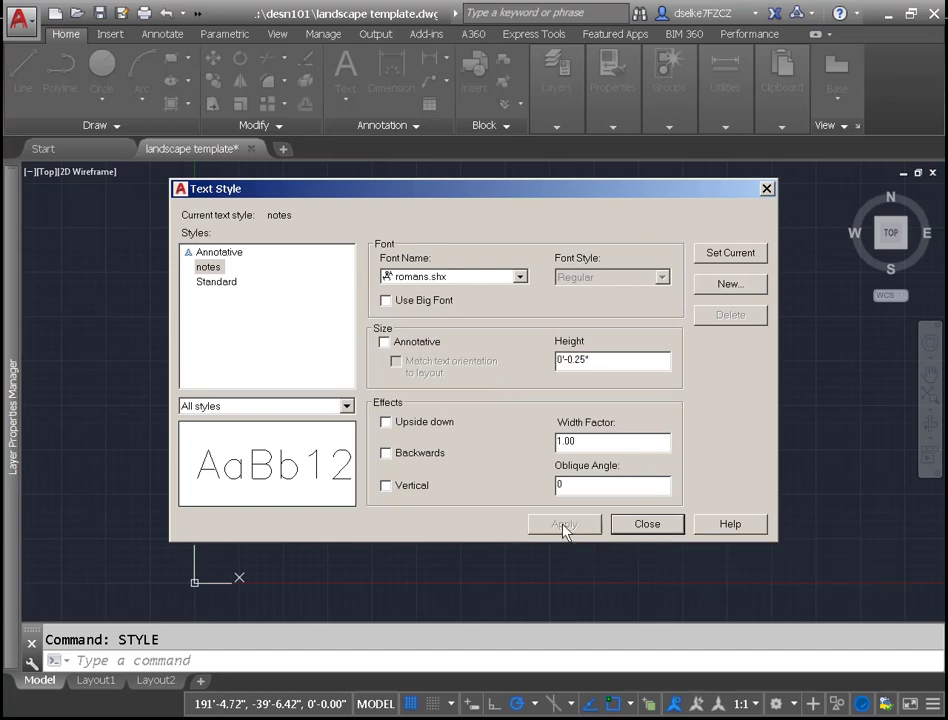
# Create a second text style named Title with a height of 0.5 inch, apply it and close the text style settings.
pyautogui.click(727, 286)
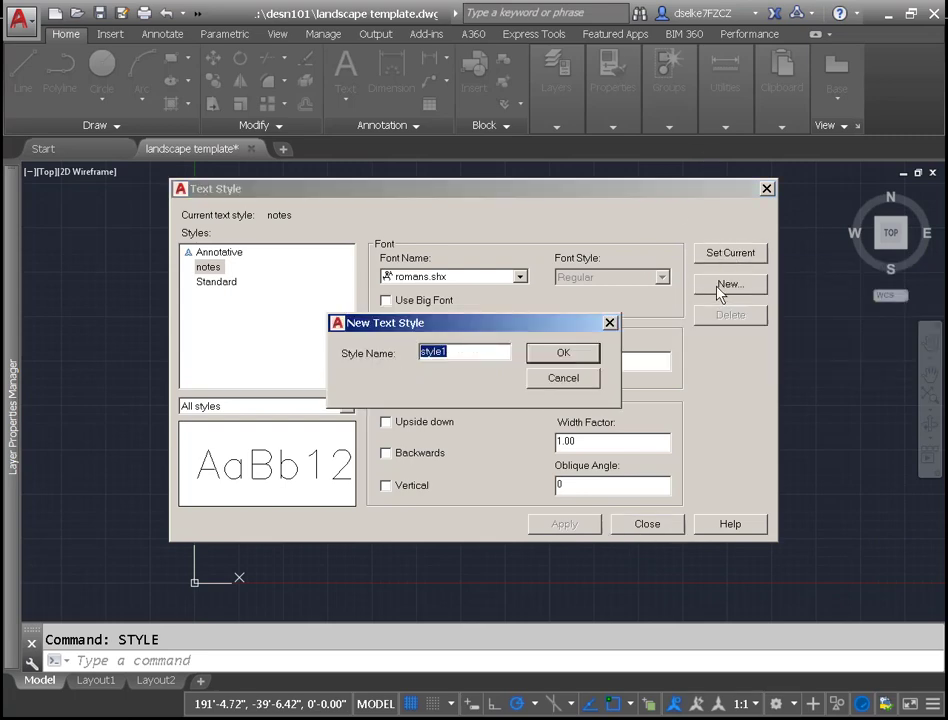
pyautogui.write('Title')
pyautogui.click(565, 356)
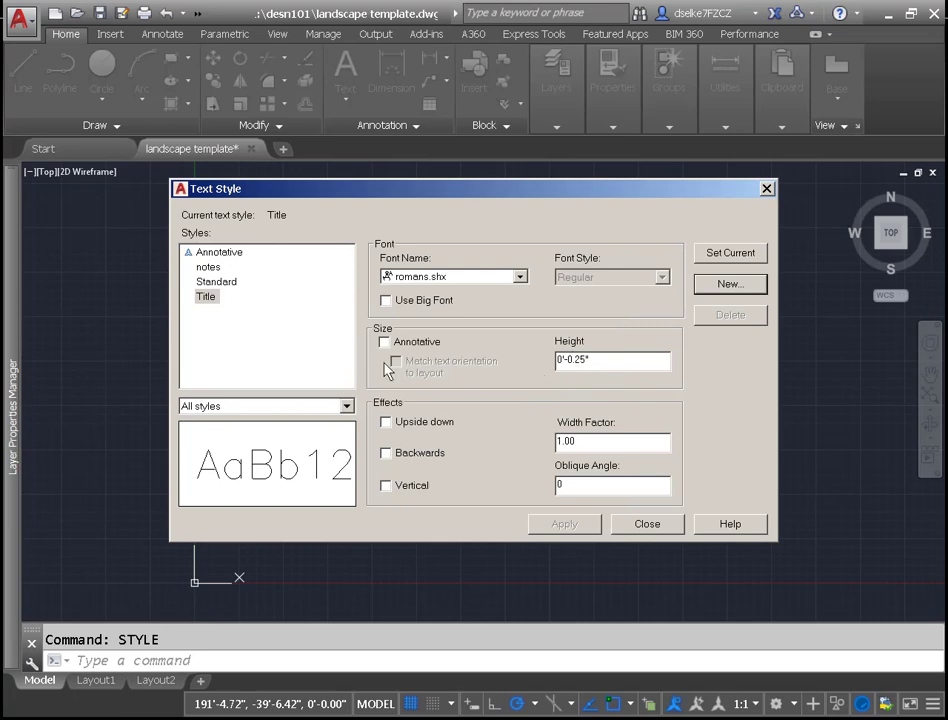
pyautogui.doubleClick(612, 362)
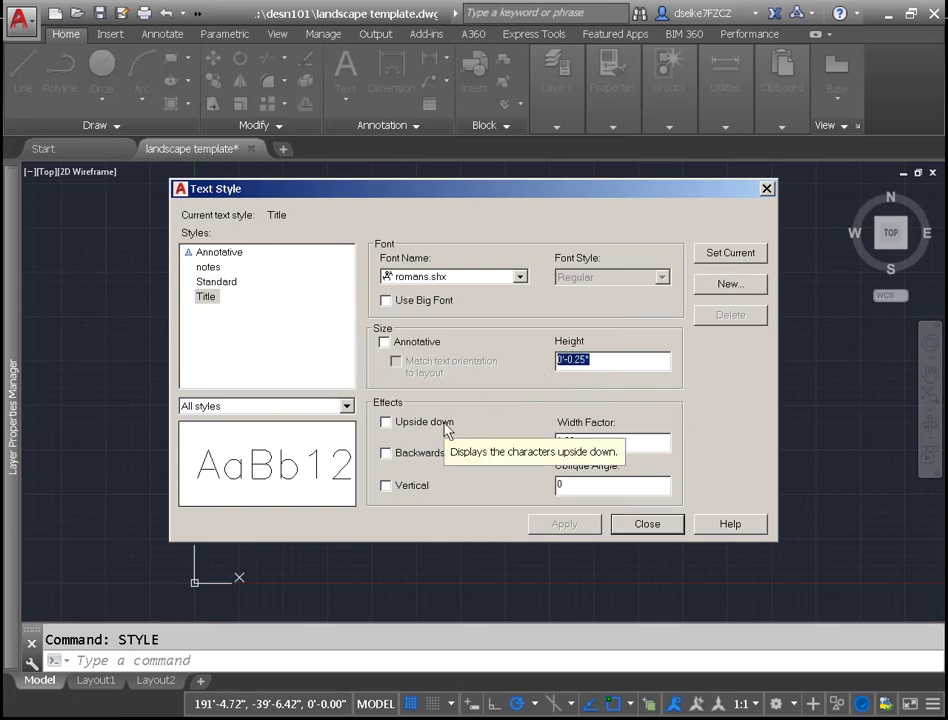
pyautogui.write('5')
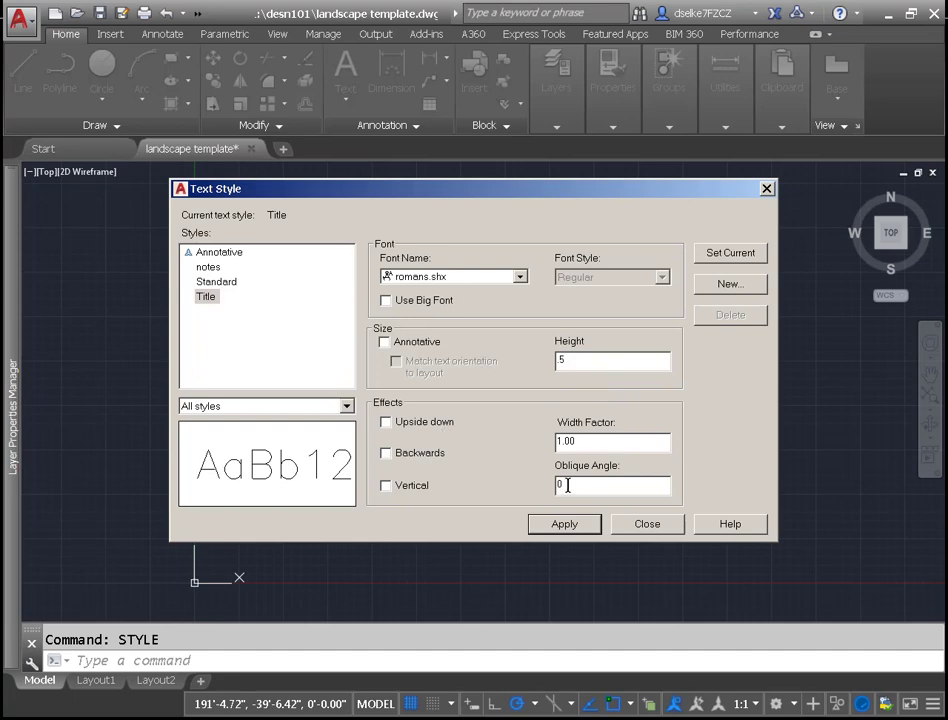
pyautogui.click(559, 531)
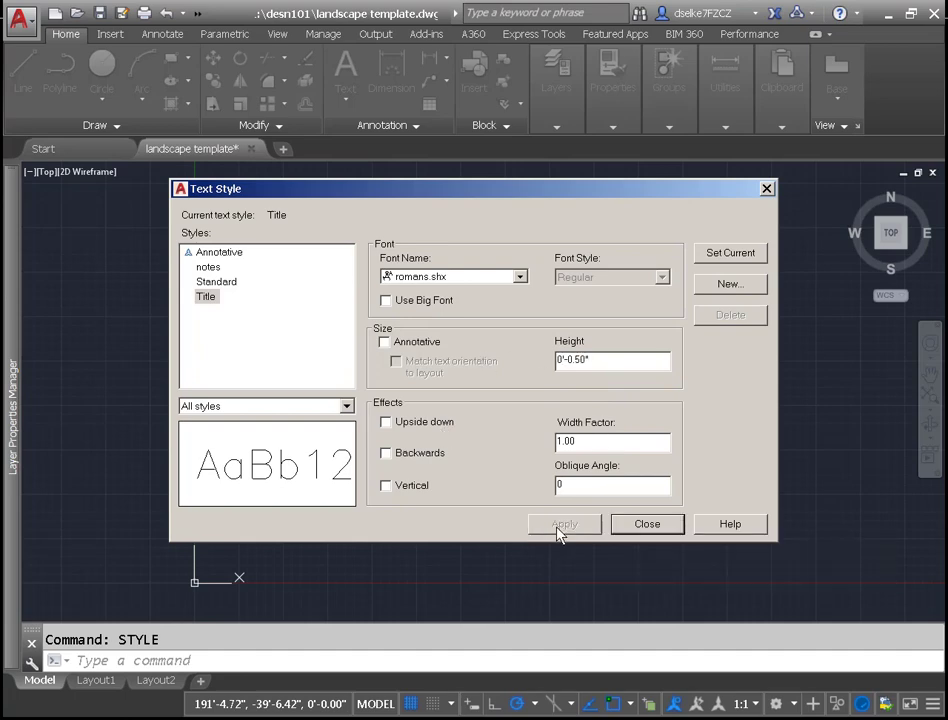
pyautogui.click(767, 188)
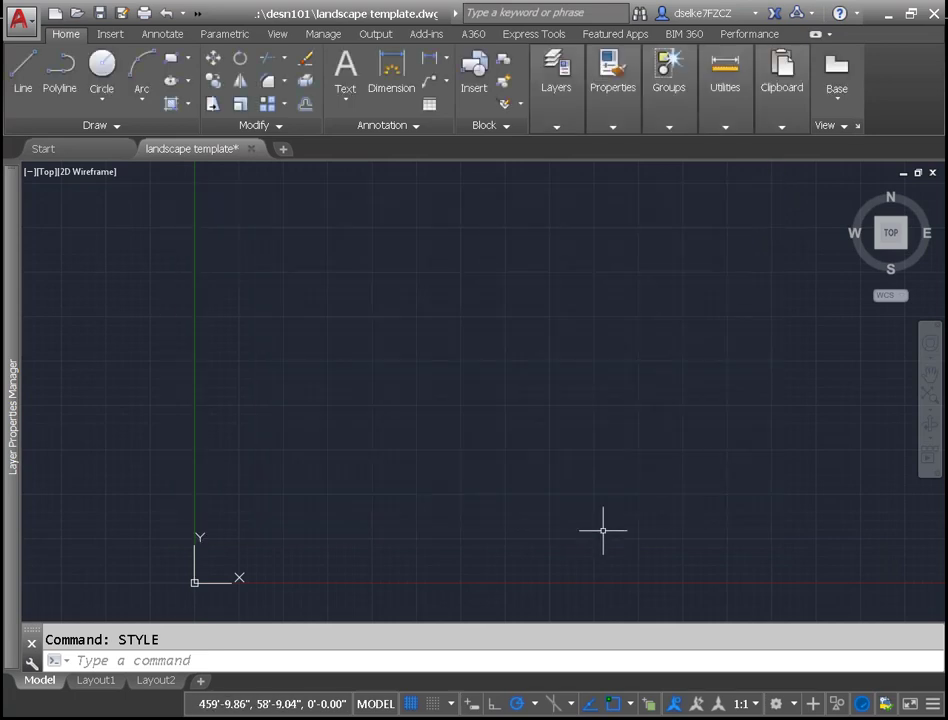
# Review the drawing's settings in the STATUS report, close the report and save the drawing.
pyautogui.write('stat')
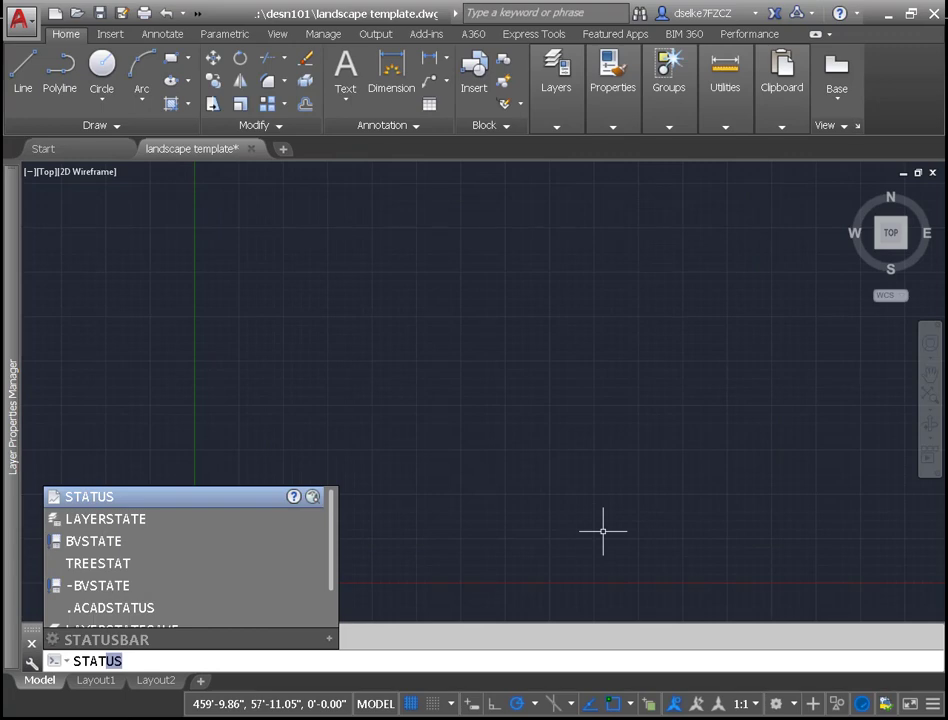
pyautogui.click(146, 508)
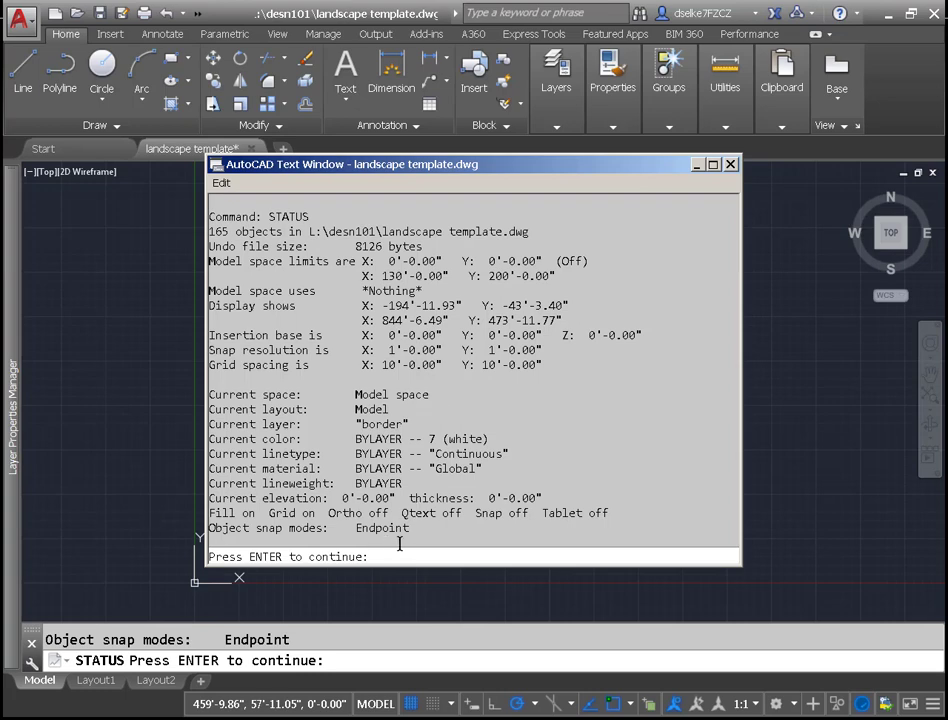
pyautogui.press('Return')
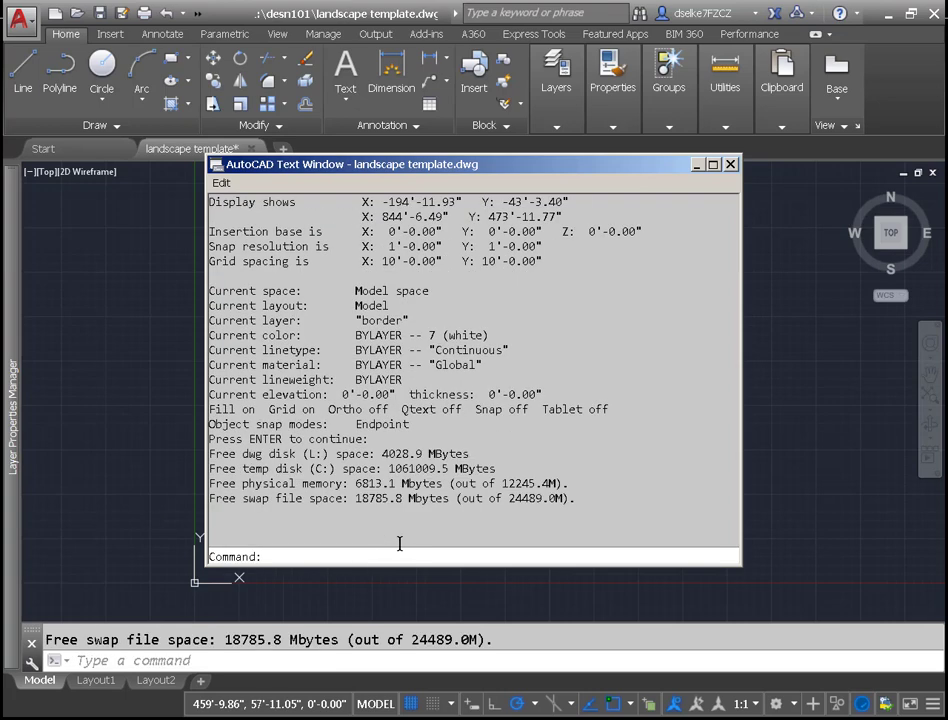
pyautogui.click(730, 164)
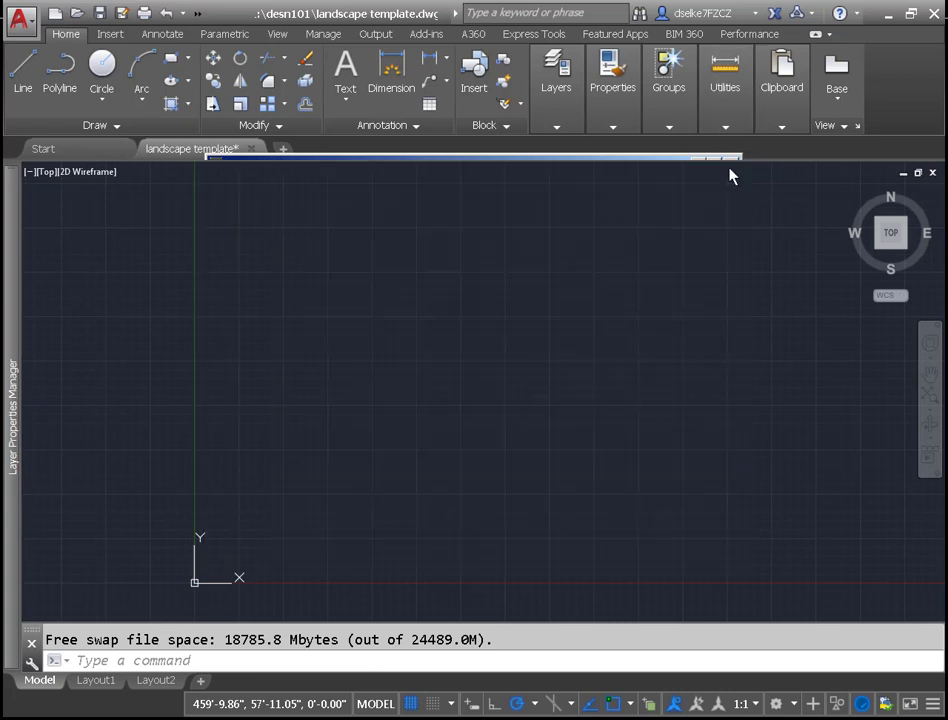
pyautogui.click(100, 13)
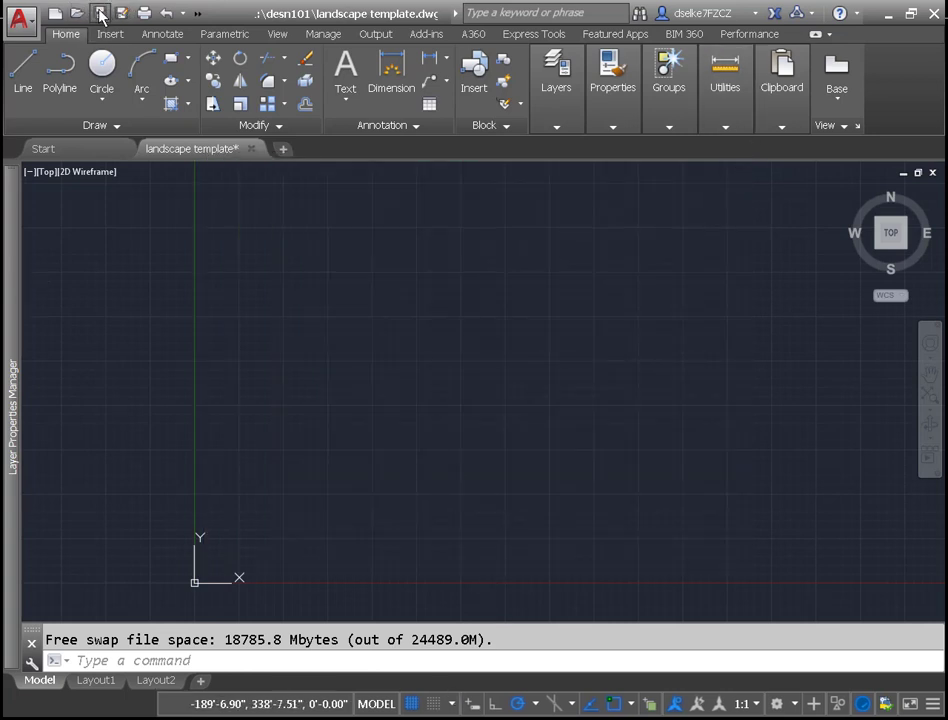
pyautogui.click(20, 18)
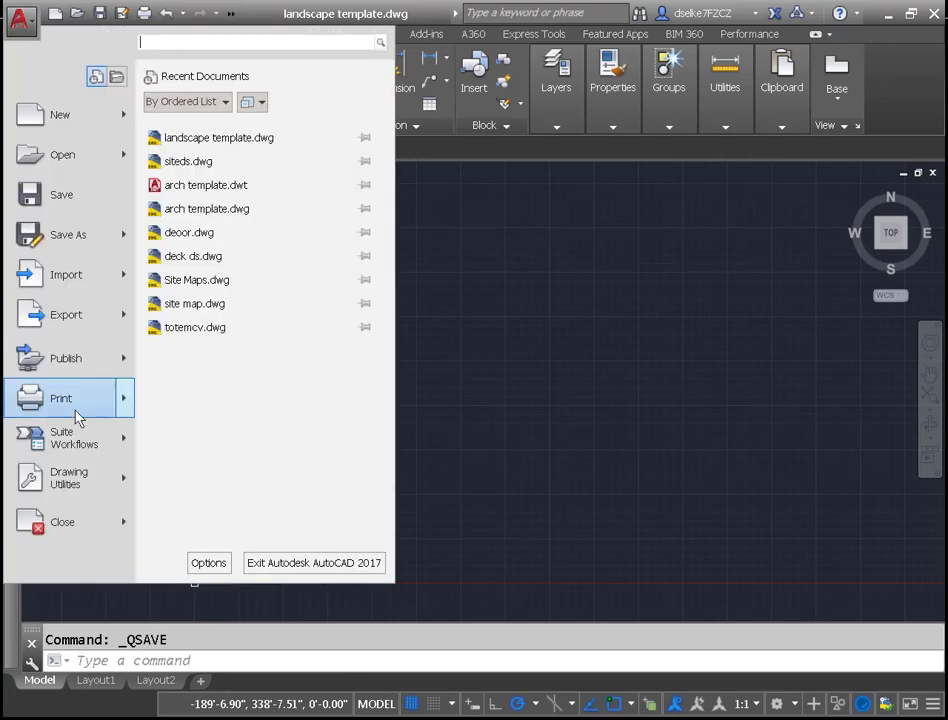
pyautogui.click(63, 240)
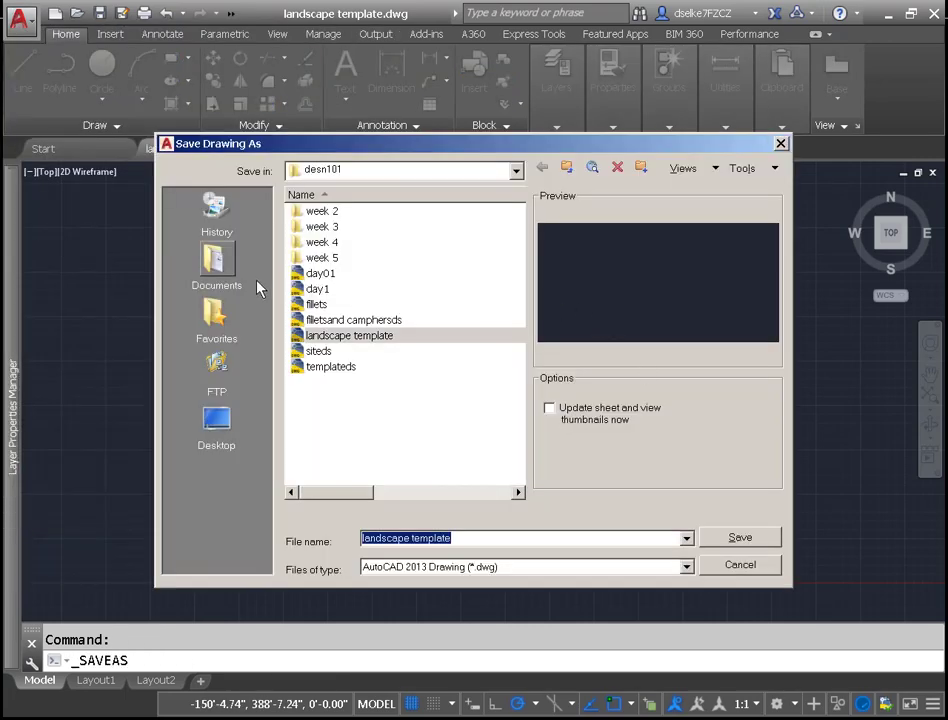
pyautogui.click(740, 564)
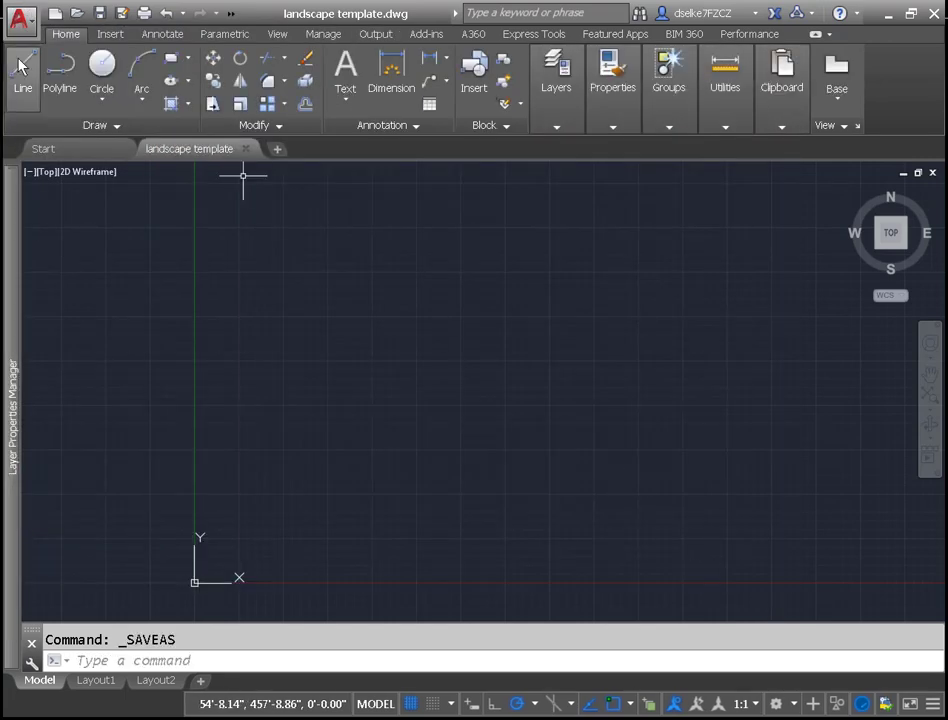
# Save the drawing as an AutoCAD drawing template named landscape template.dwt in the Template folder.
pyautogui.click(31, 20)
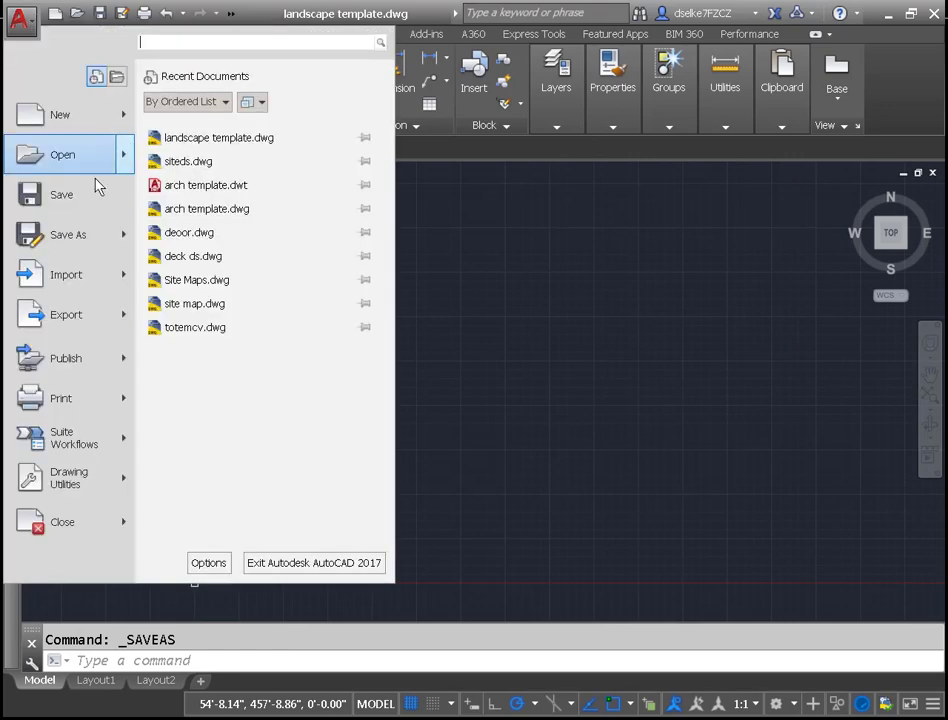
pyautogui.moveTo(113, 240)
pyautogui.click(165, 186)
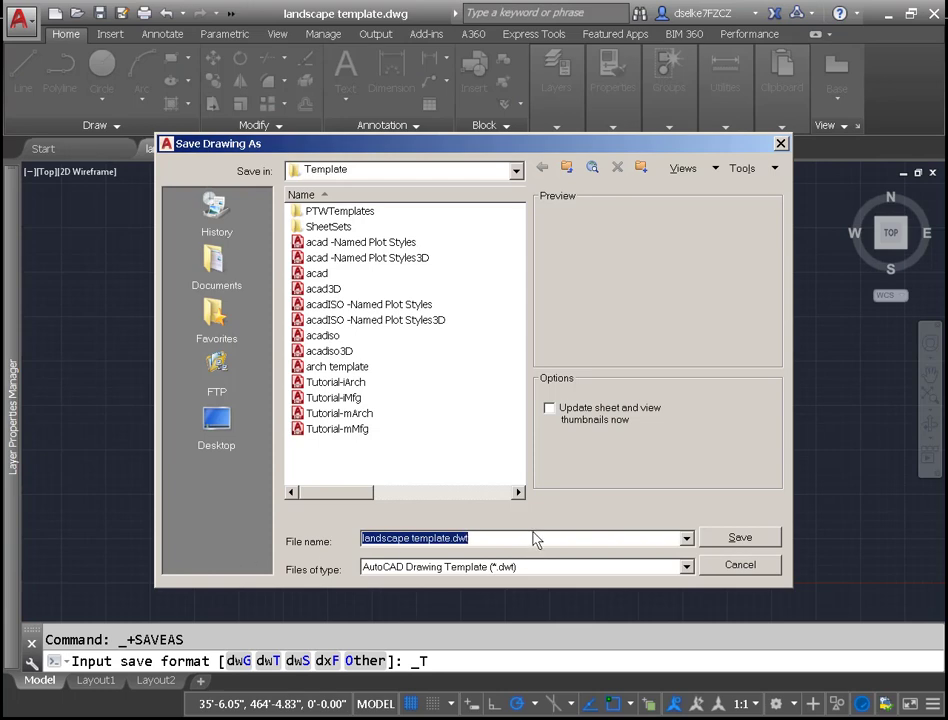
pyautogui.click(745, 540)
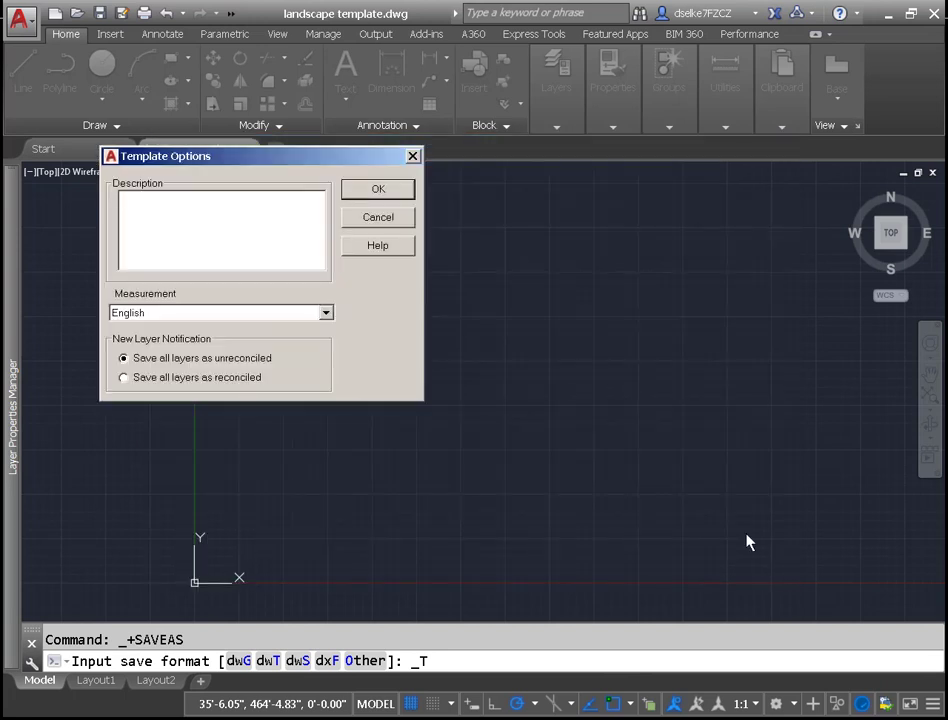
# Enter the template description "DESN 101 lanscape tempalte" and accept the template options.
pyautogui.write('DESN 1010')
pyautogui.press('BackSpace')
pyautogui.write('lanscape tempalte')
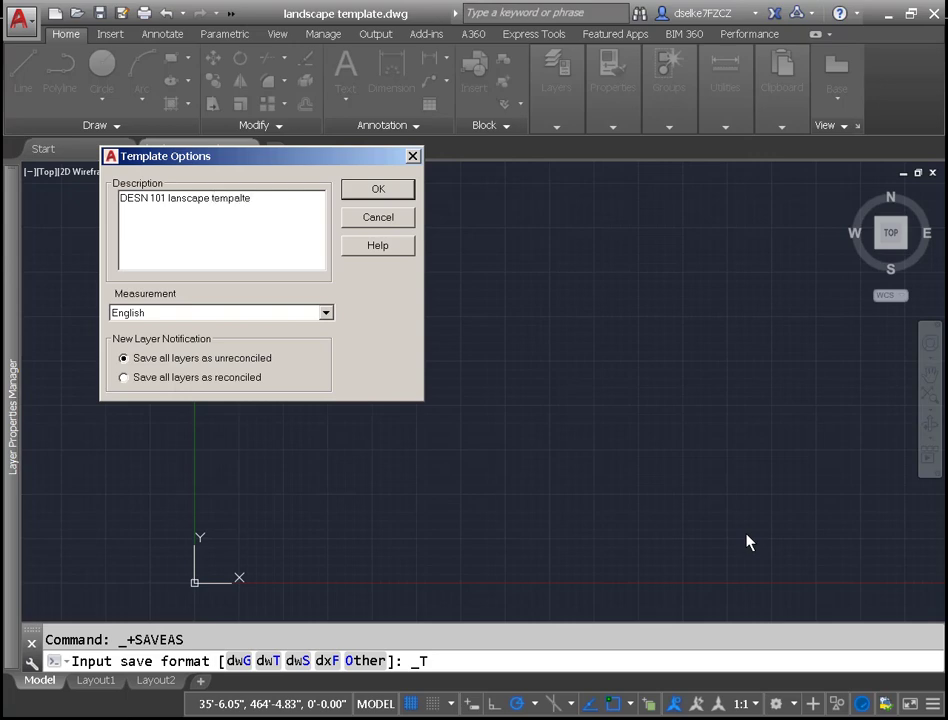
pyautogui.click(353, 195)
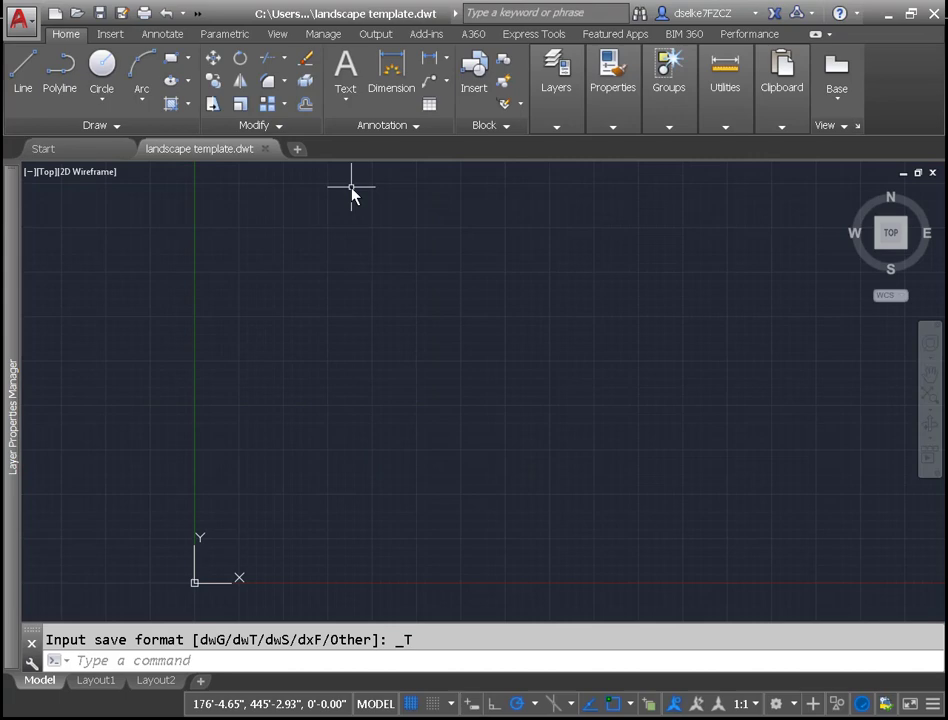